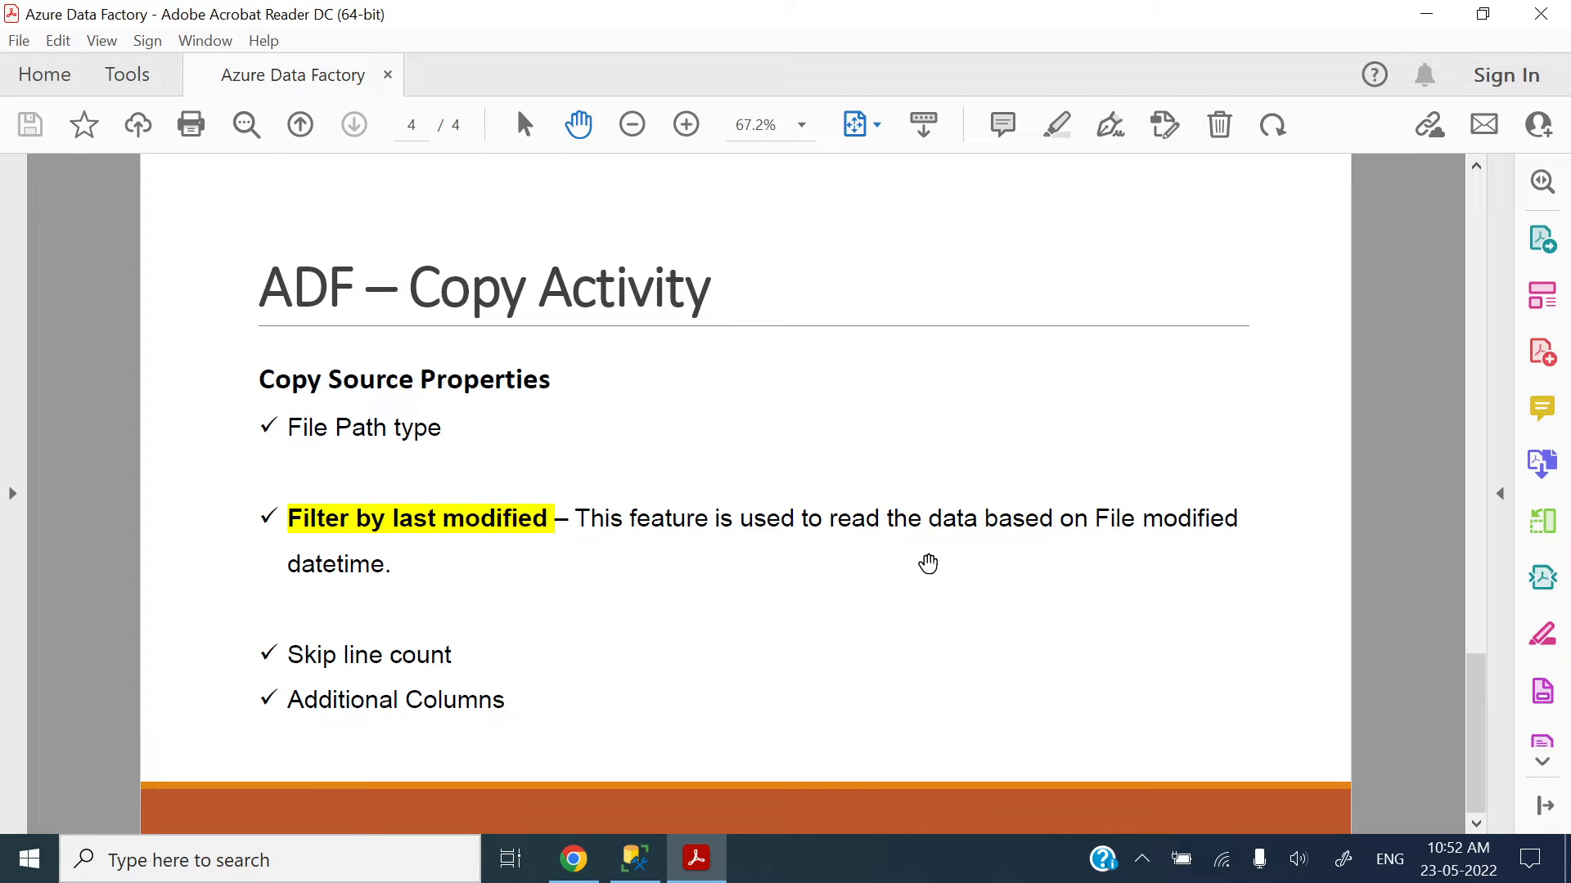
# - Switch to Chrome and bring up the source settings of the Copy data1 activity in pipeline1
pyautogui.click(573, 866)
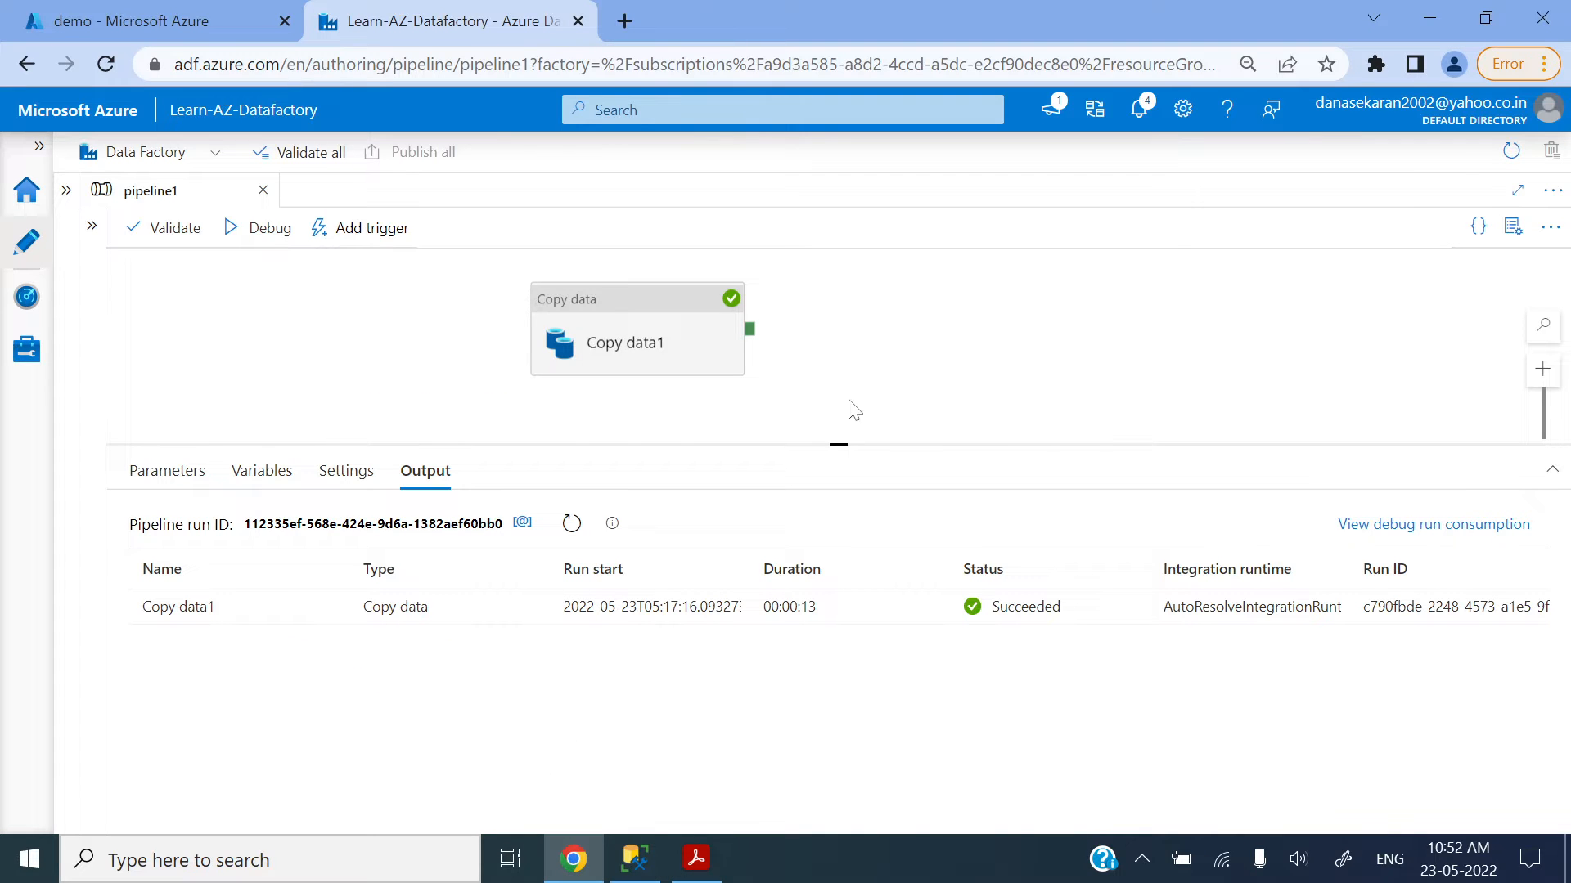
pyautogui.click(612, 306)
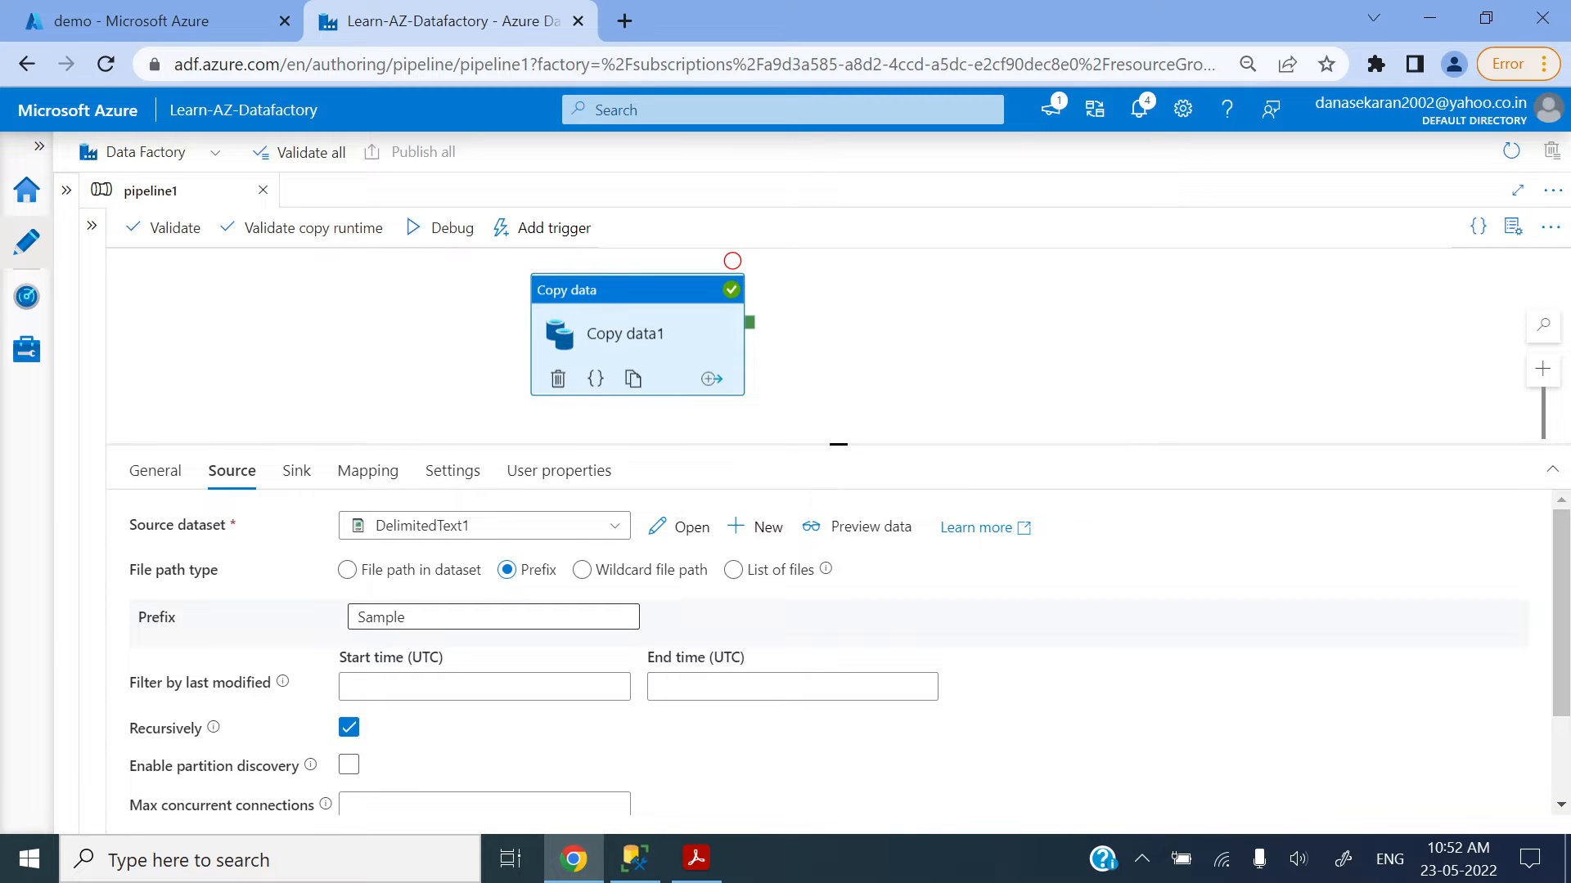
# - Examine the modified dates of the files in the demo container, especially SampleSuperstore10.csv, against the activity's last-modified filter fields
pyautogui.click(131, 21)
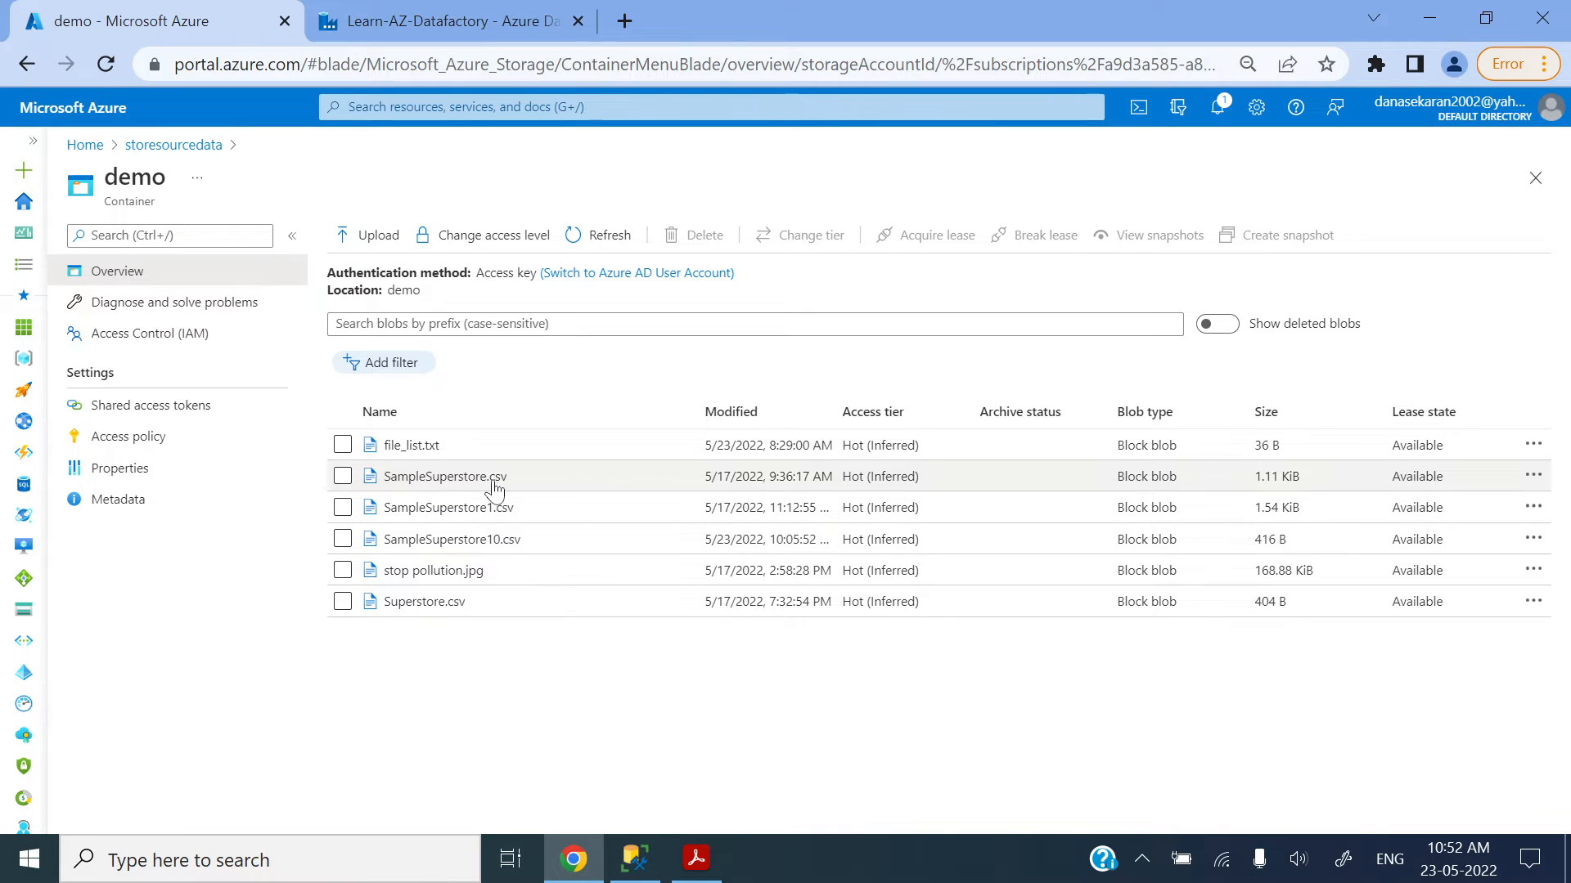
pyautogui.click(486, 15)
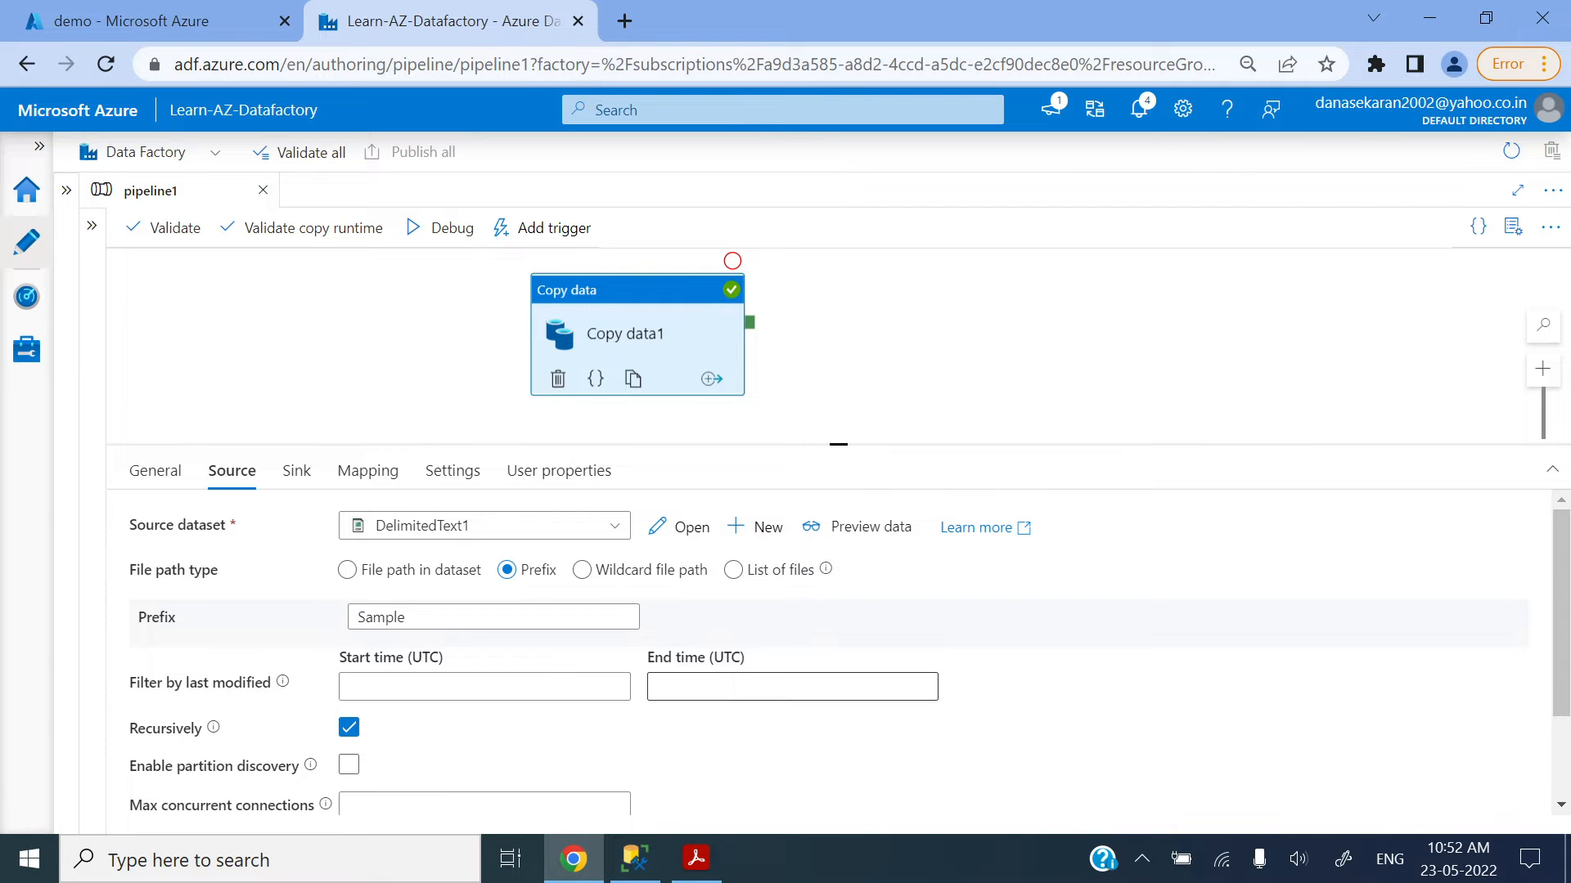
pyautogui.click(219, 11)
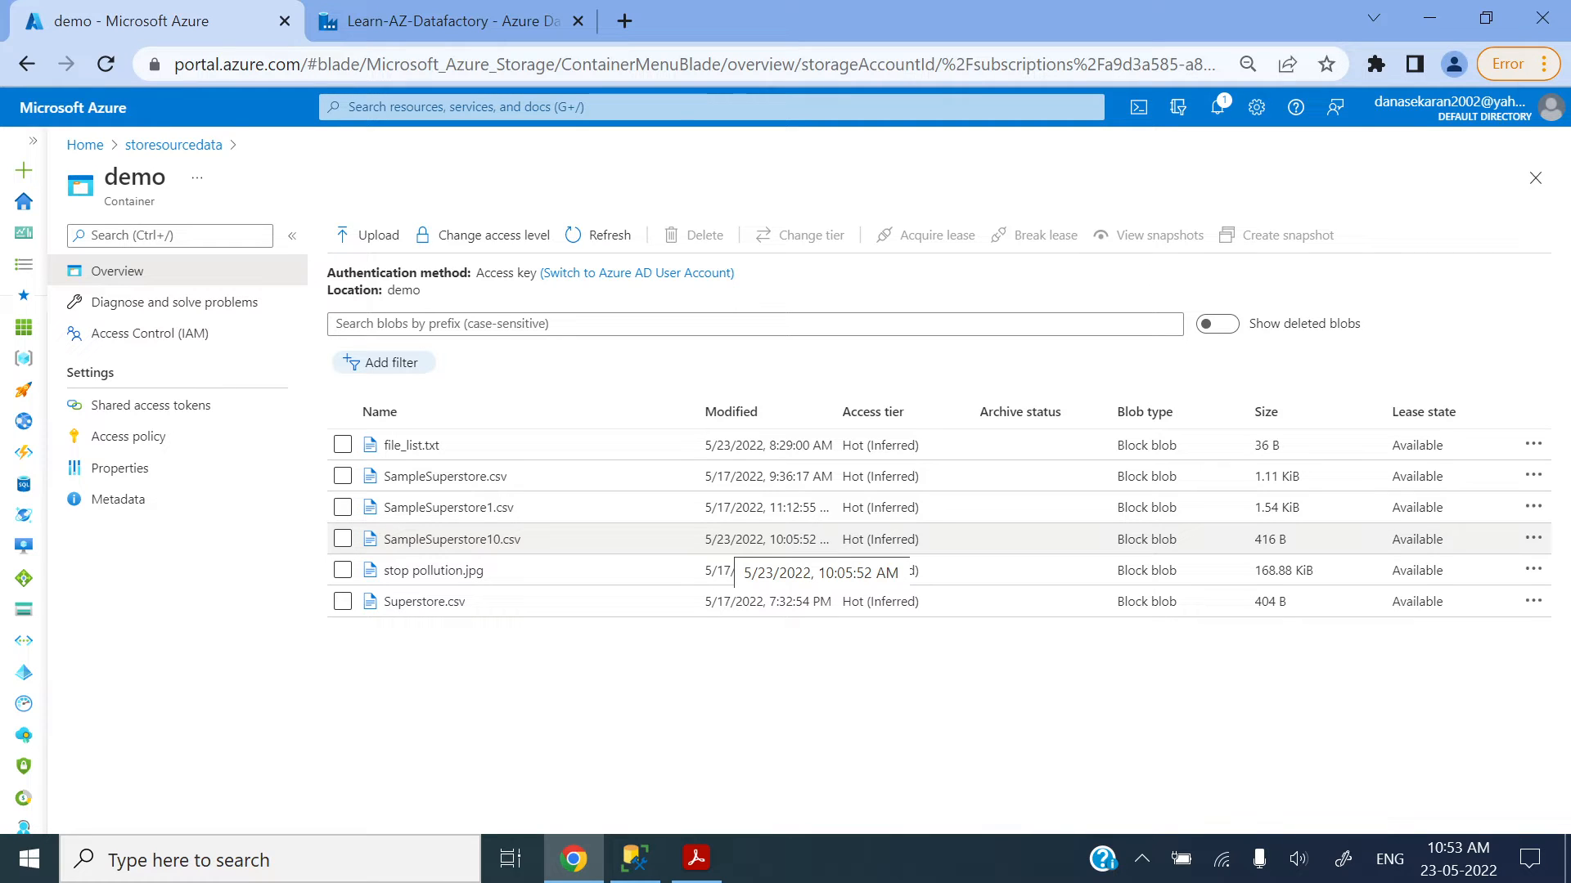
pyautogui.click(458, 22)
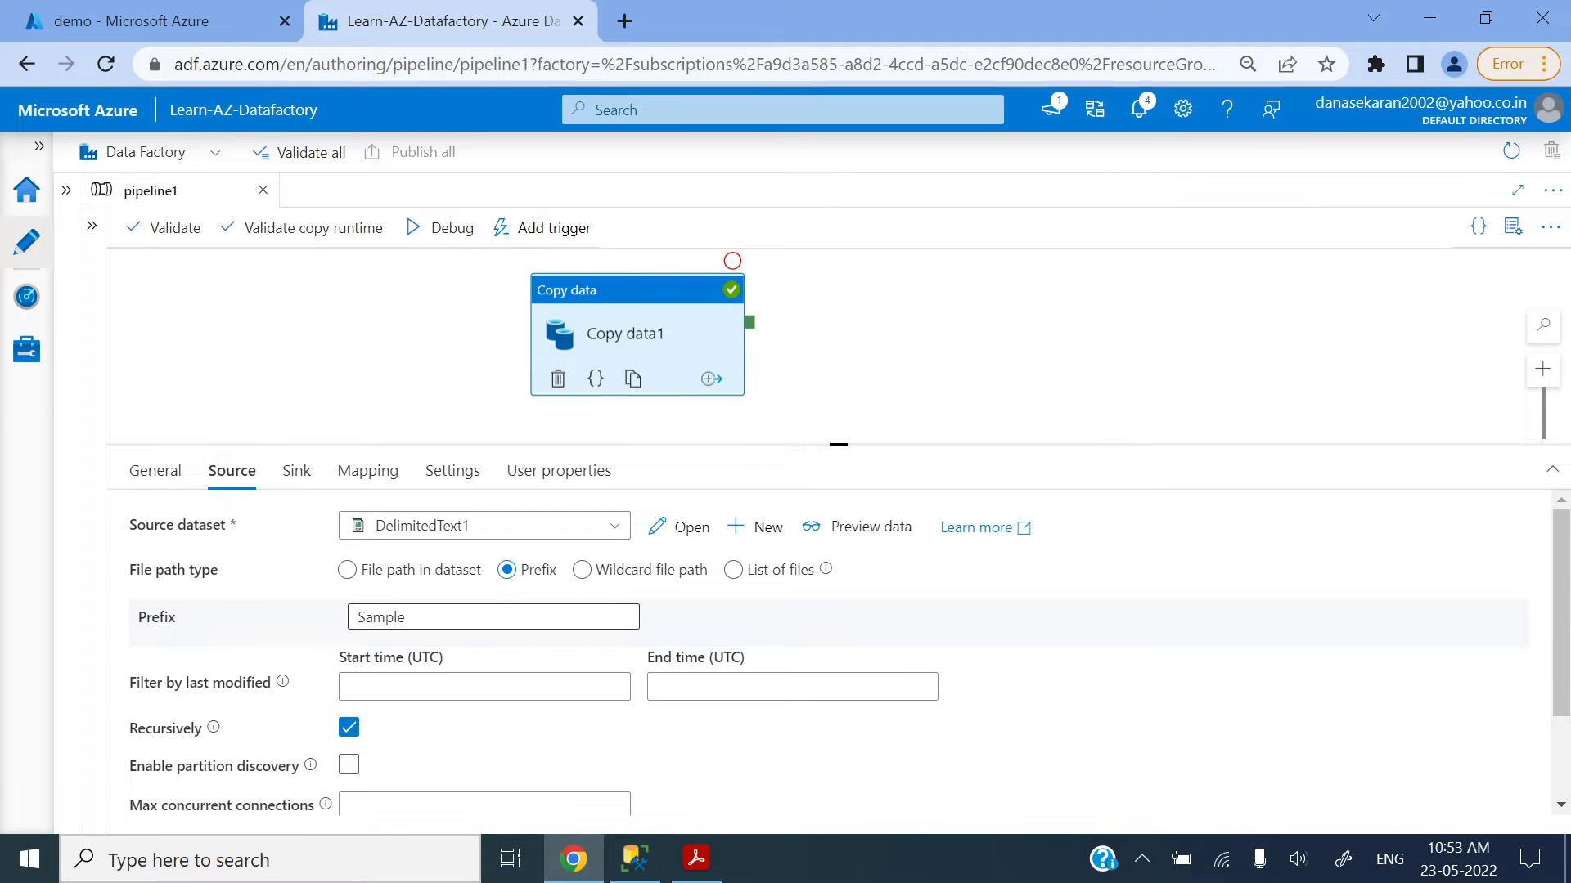
pyautogui.click(296, 15)
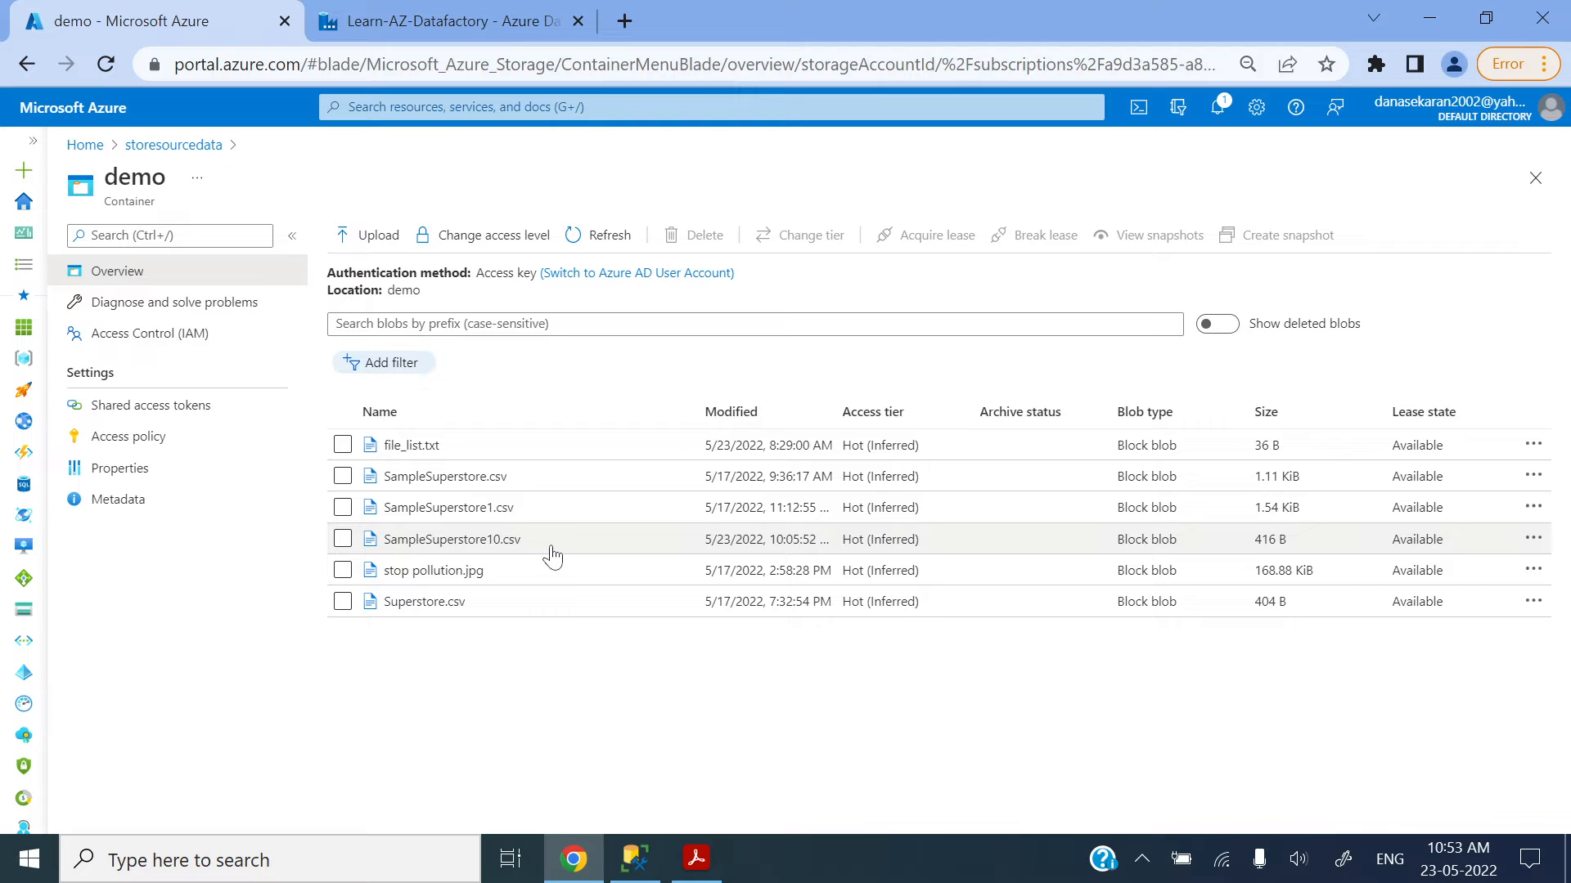
pyautogui.moveTo(763, 539); pyautogui.dragTo(493, 543)
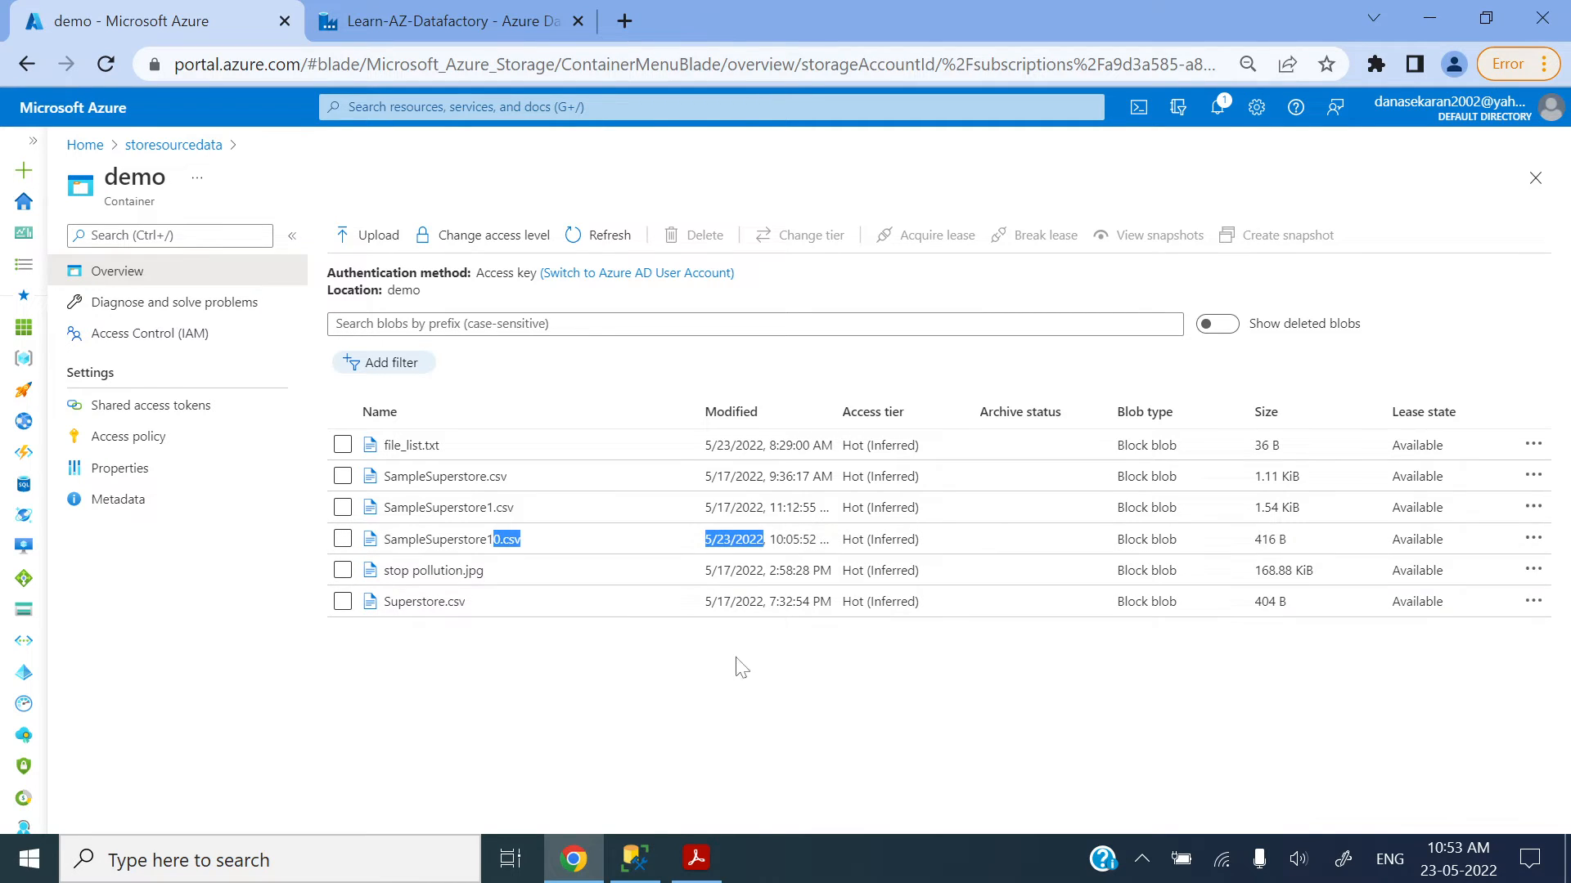
pyautogui.click(450, 18)
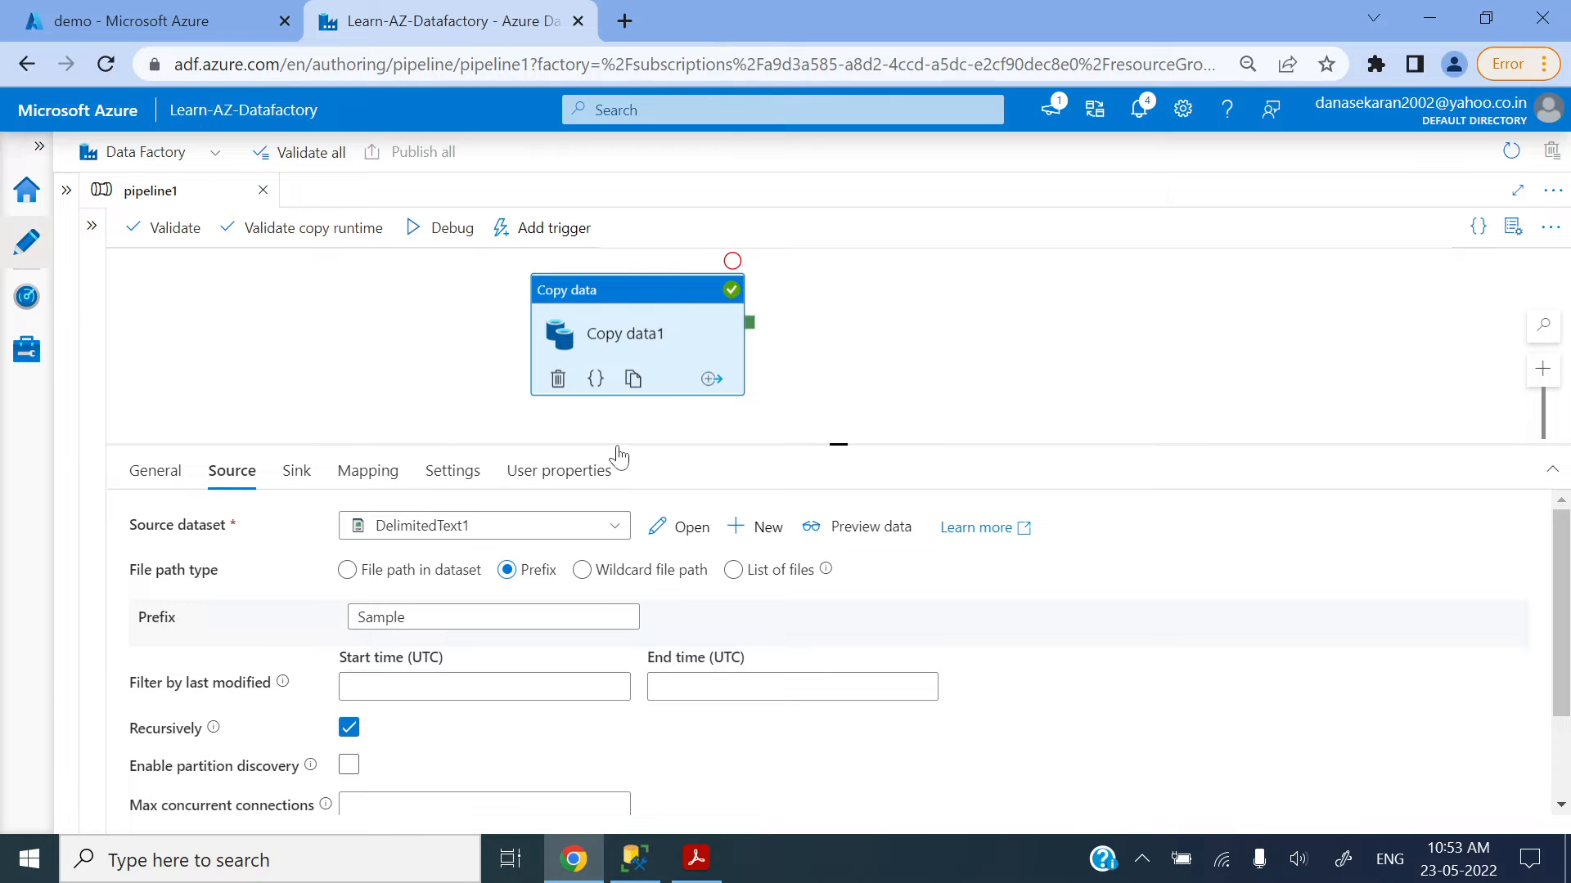
pyautogui.click(197, 21)
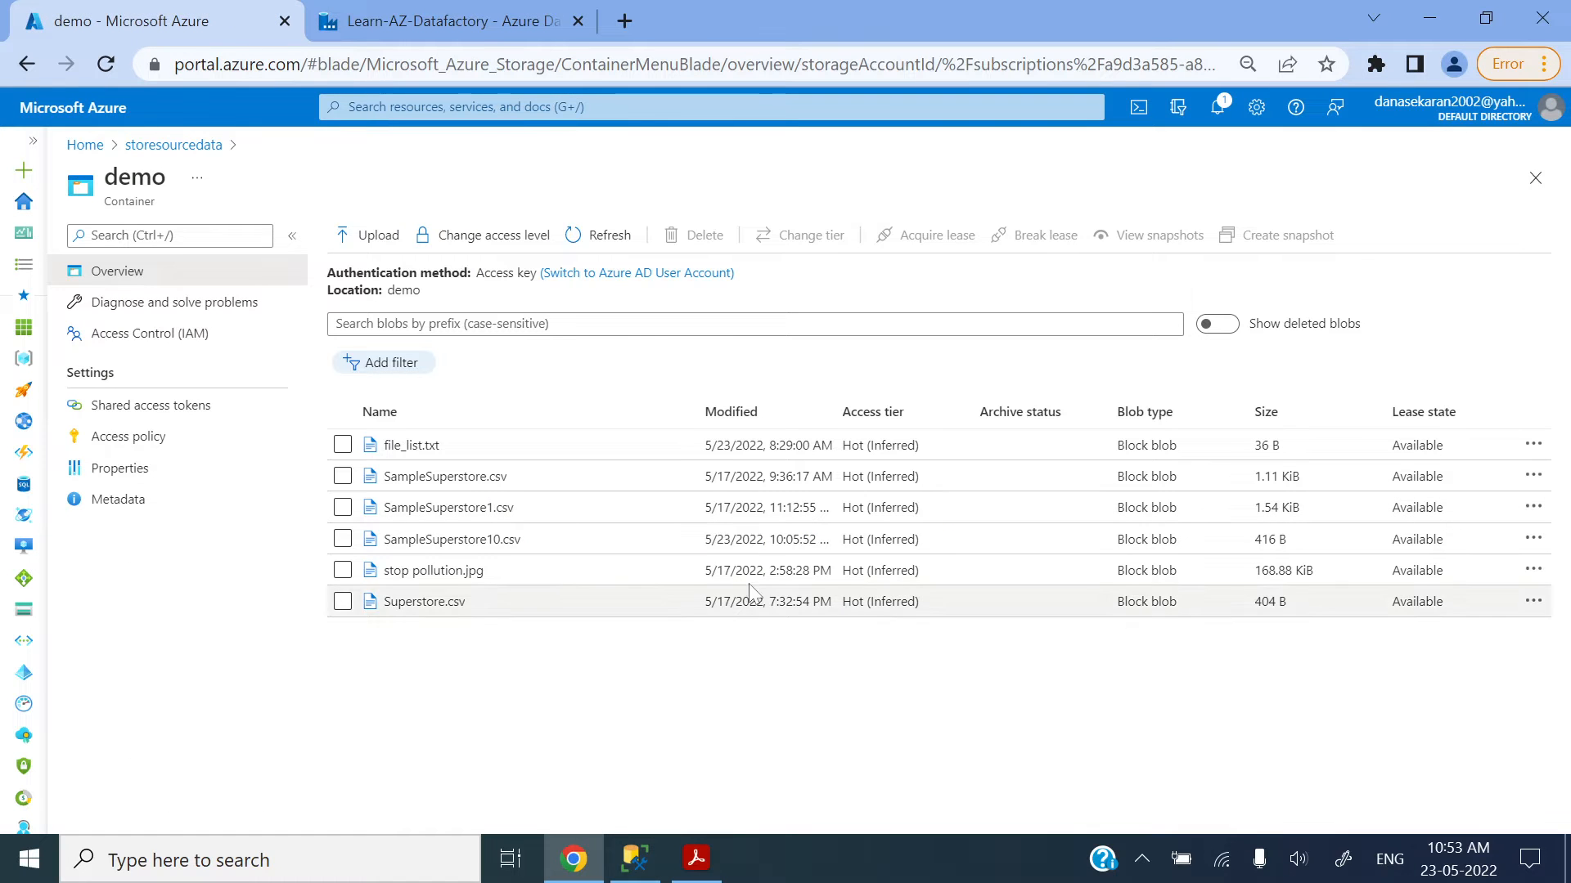
pyautogui.moveTo(705, 539); pyautogui.dragTo(809, 539)
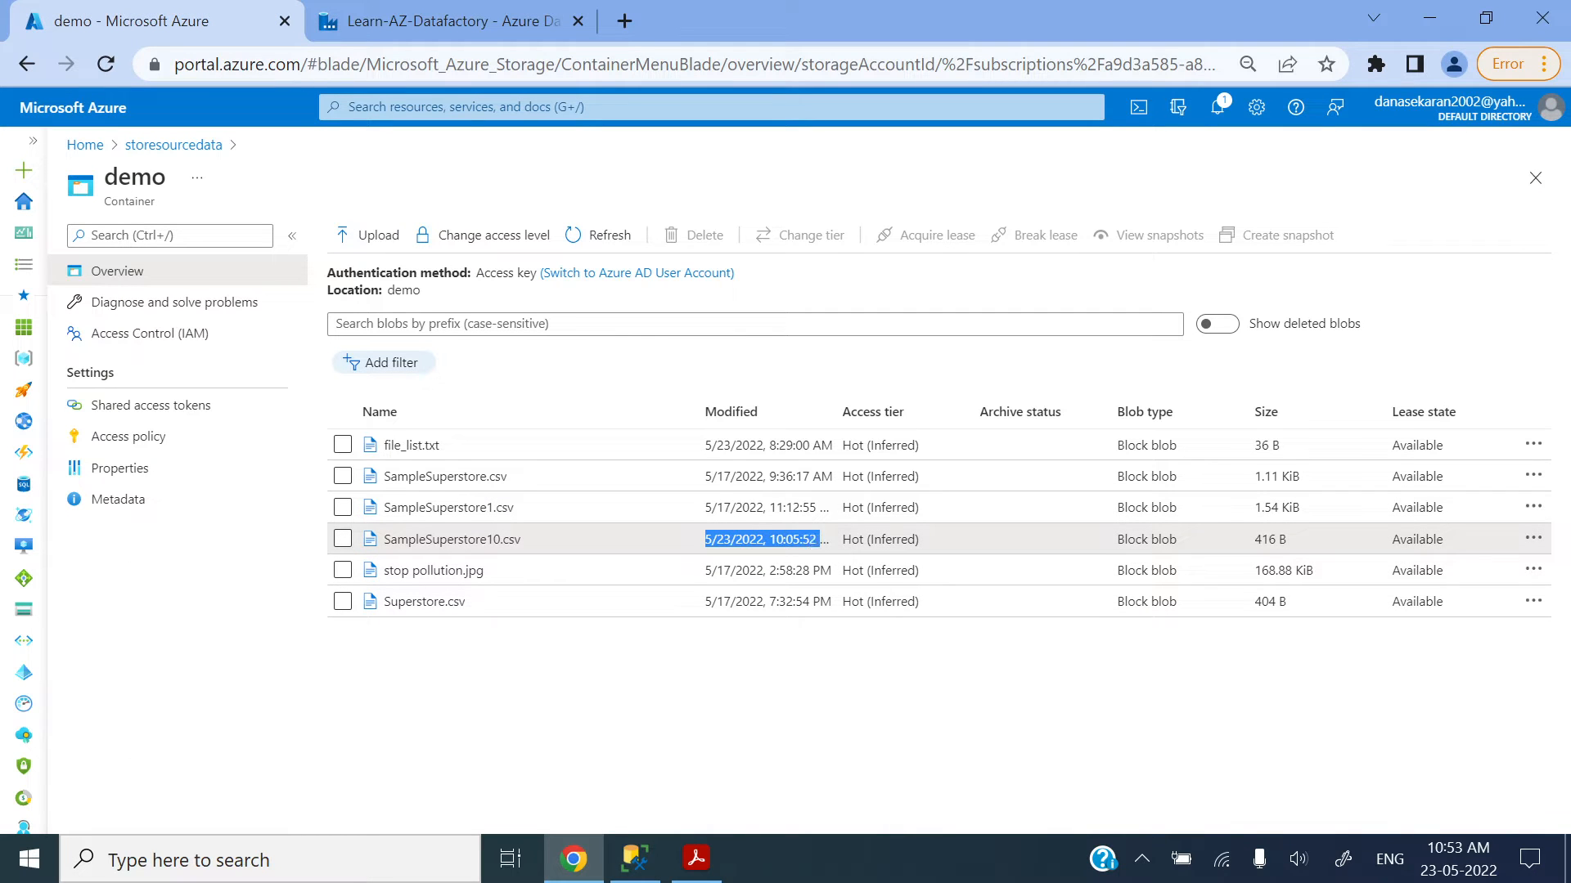
pyautogui.click(773, 738)
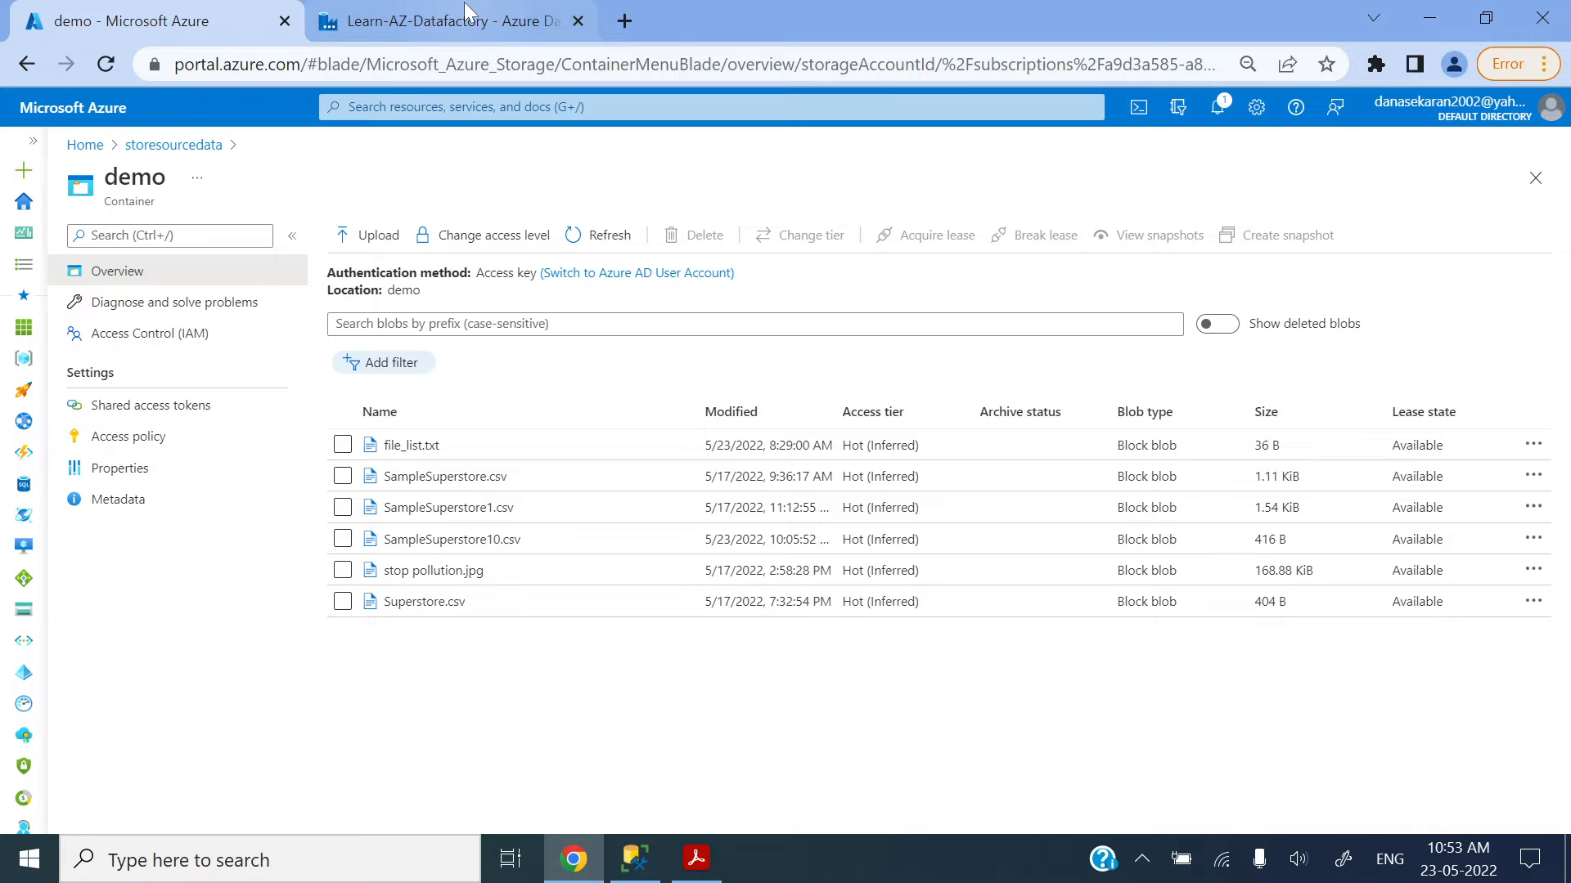
# - Set the start time of the Copy data1 source's last-modified filter to 5/23/22 00:00:00 UTC
pyautogui.click(520, 14)
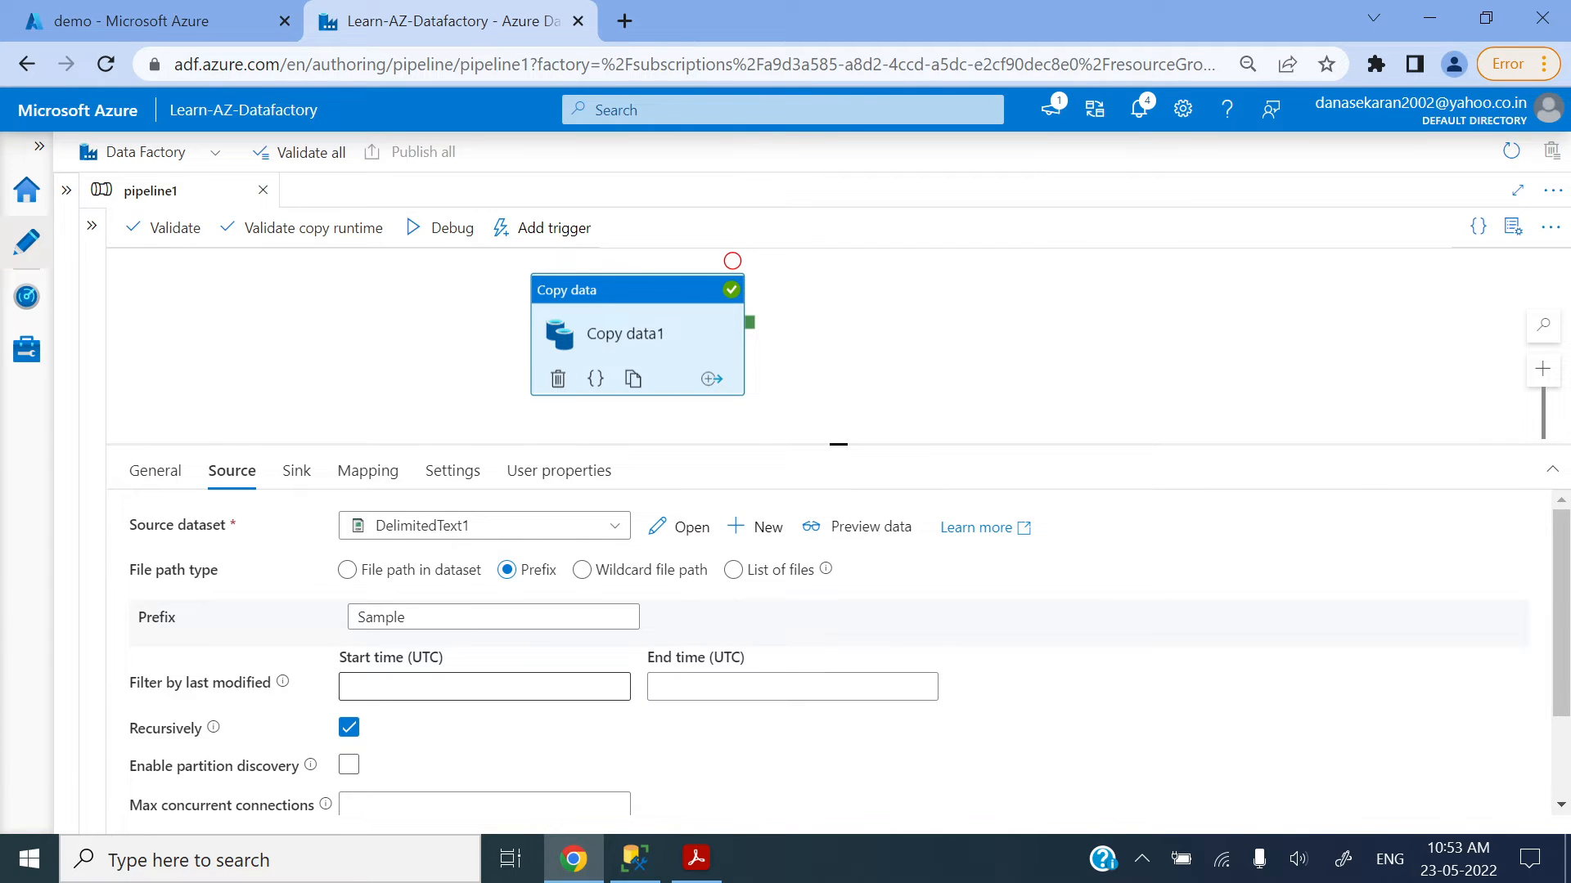
pyautogui.click(484, 686)
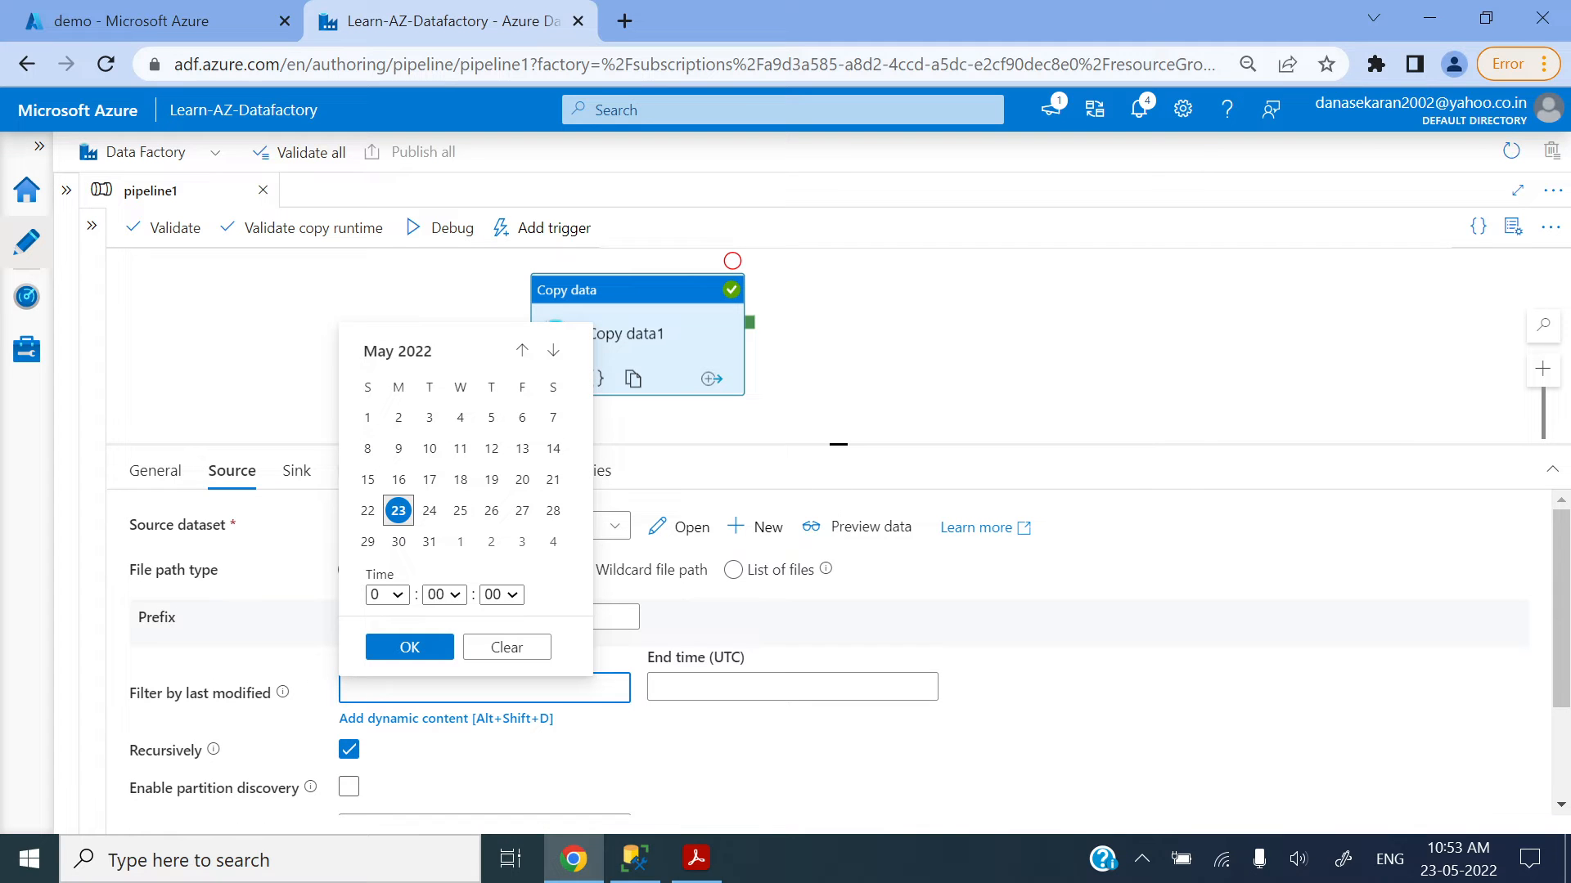
pyautogui.click(164, 21)
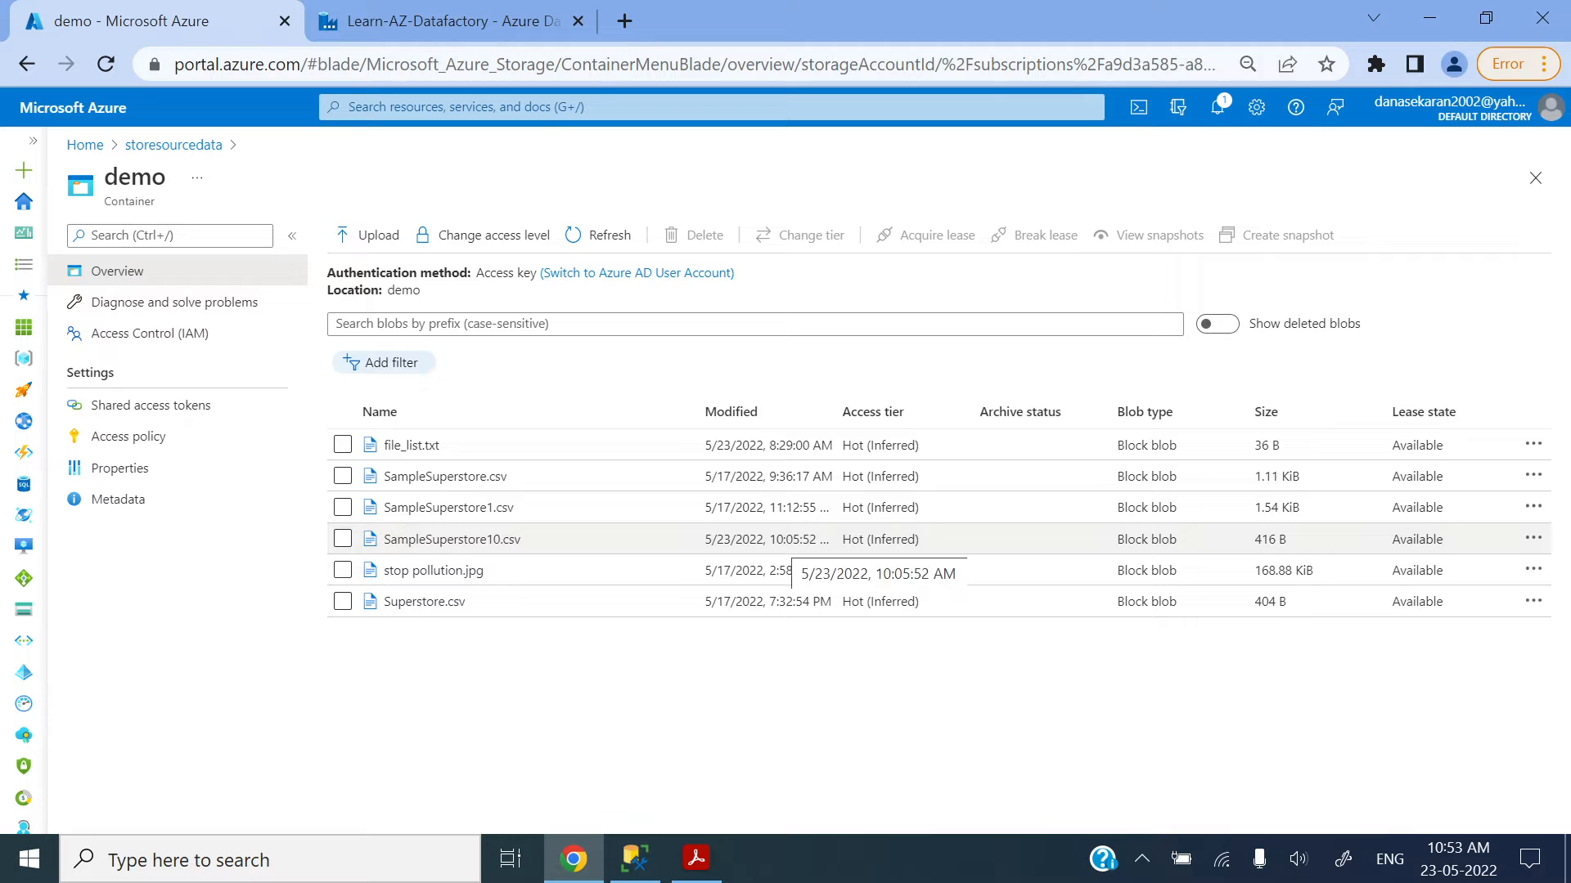
pyautogui.click(445, 23)
pyautogui.click(398, 512)
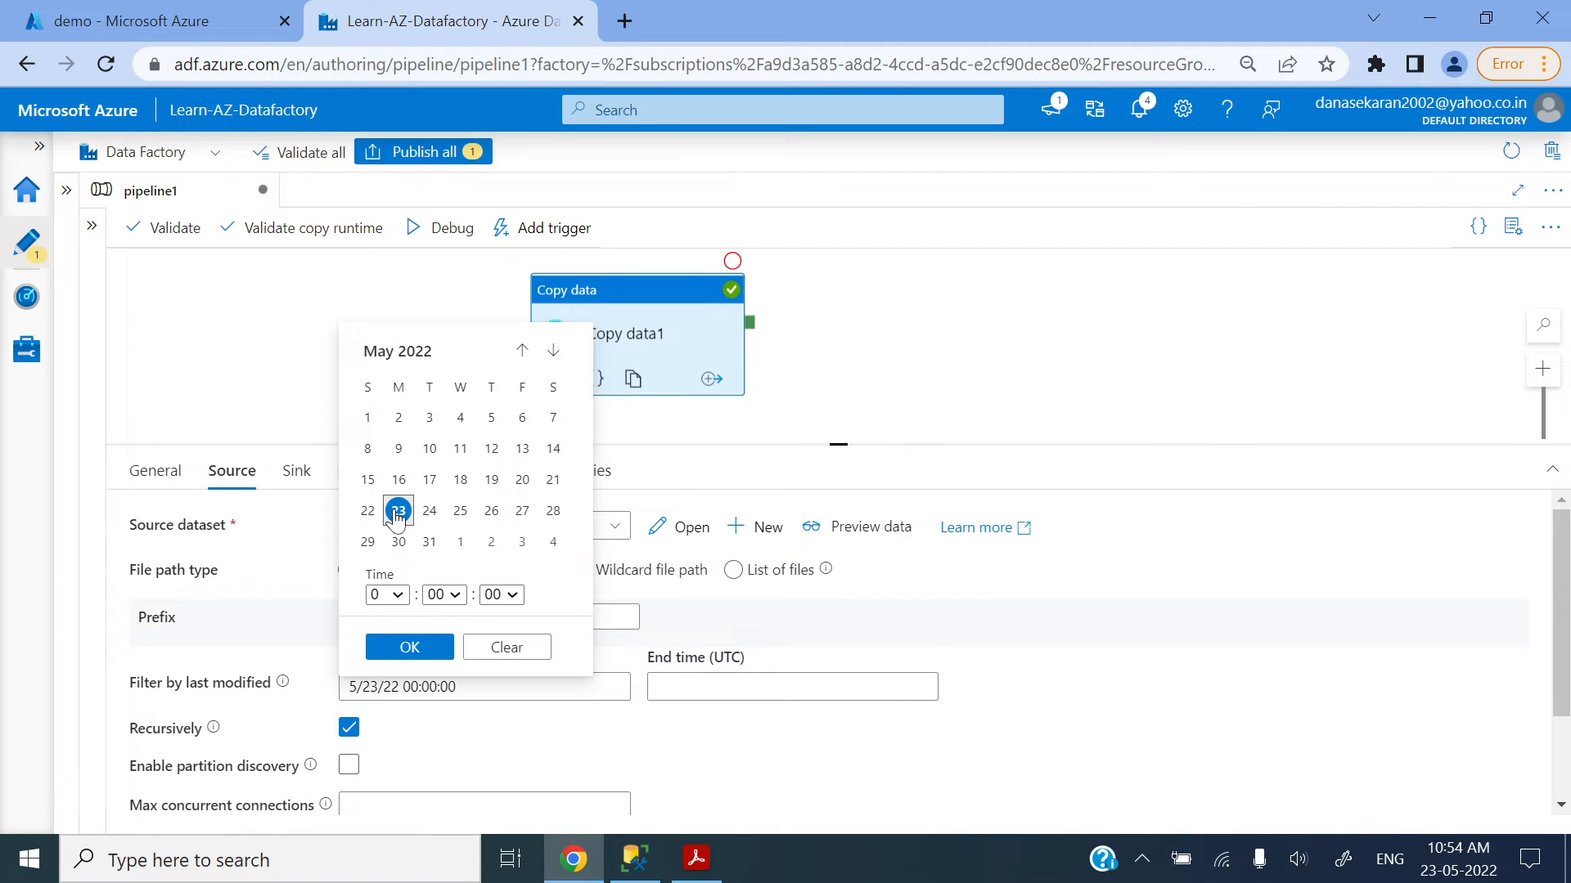
pyautogui.click(409, 647)
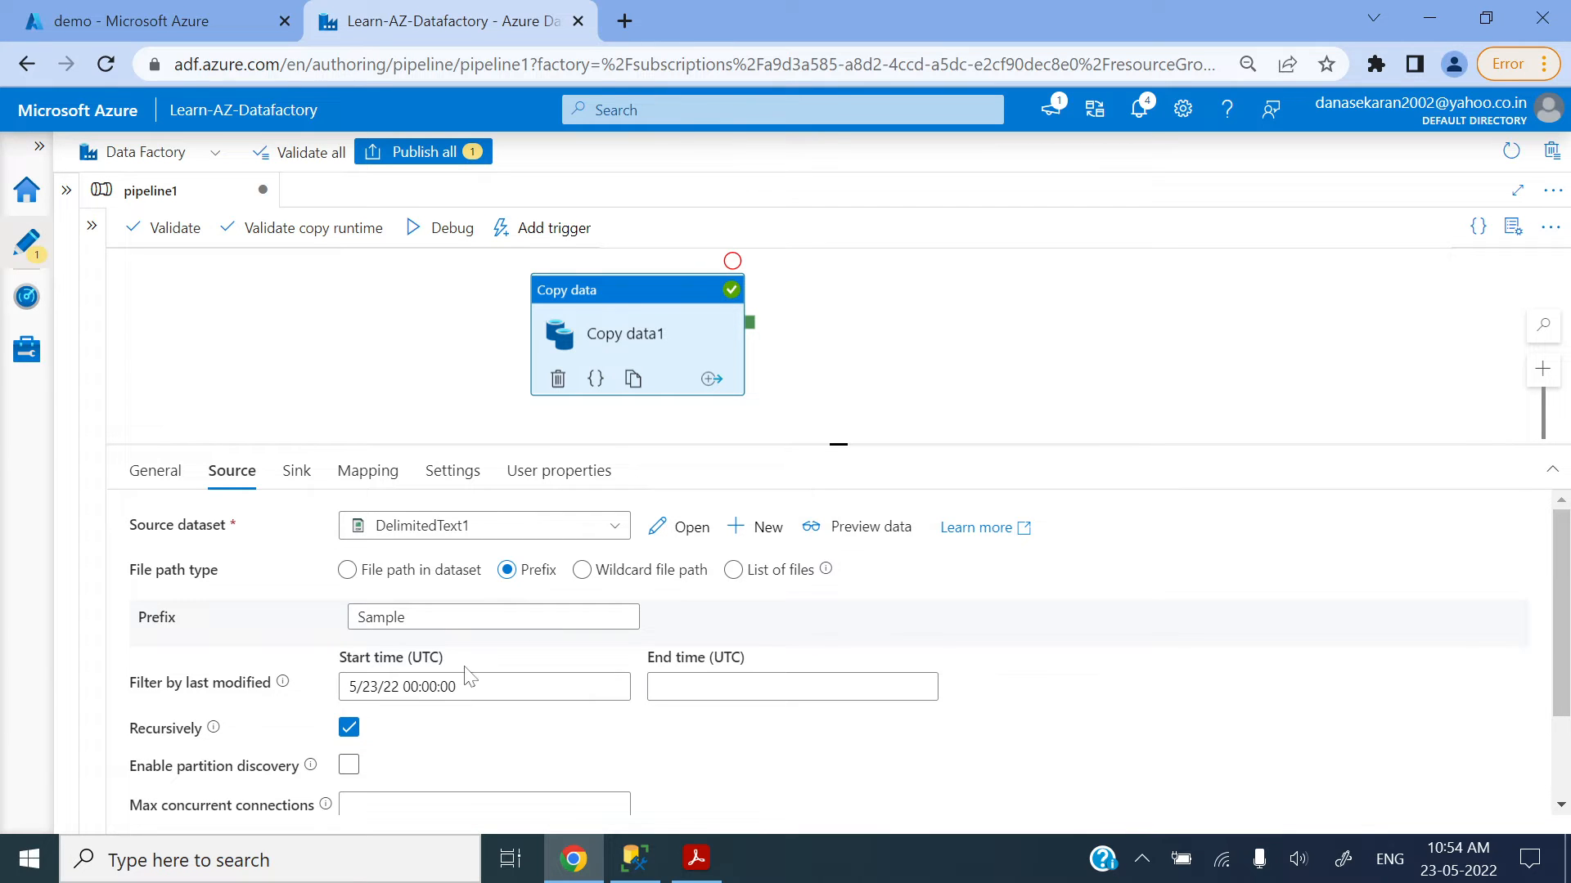
# - Set the end time of the last-modified filter to 5/23/22 12:59:59 UTC and glance at the demo container's file list
pyautogui.click(736, 687)
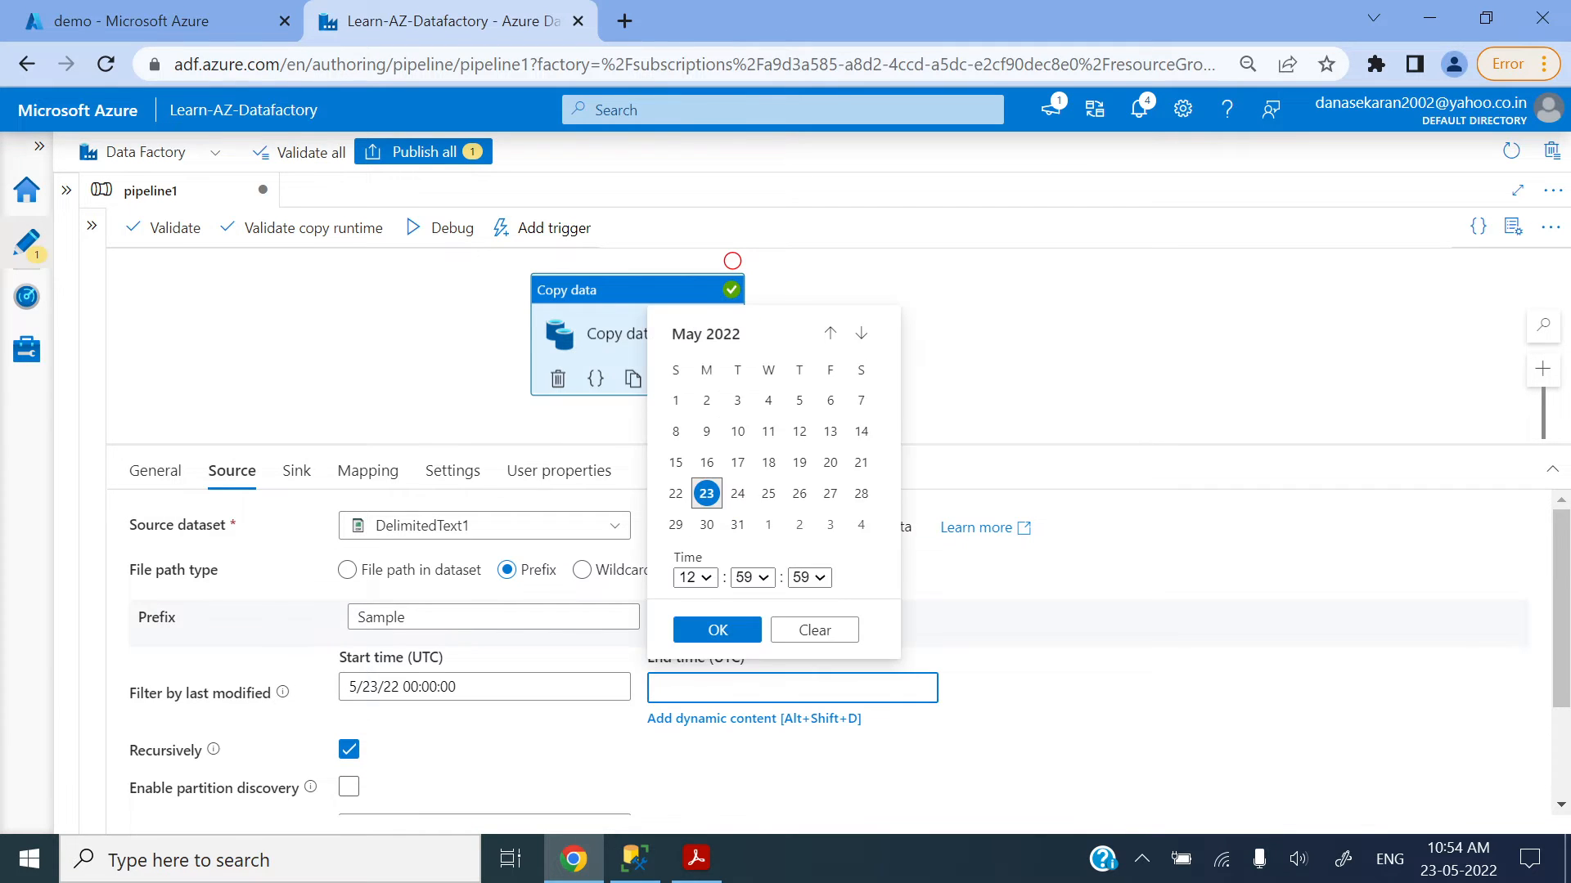
pyautogui.click(706, 494)
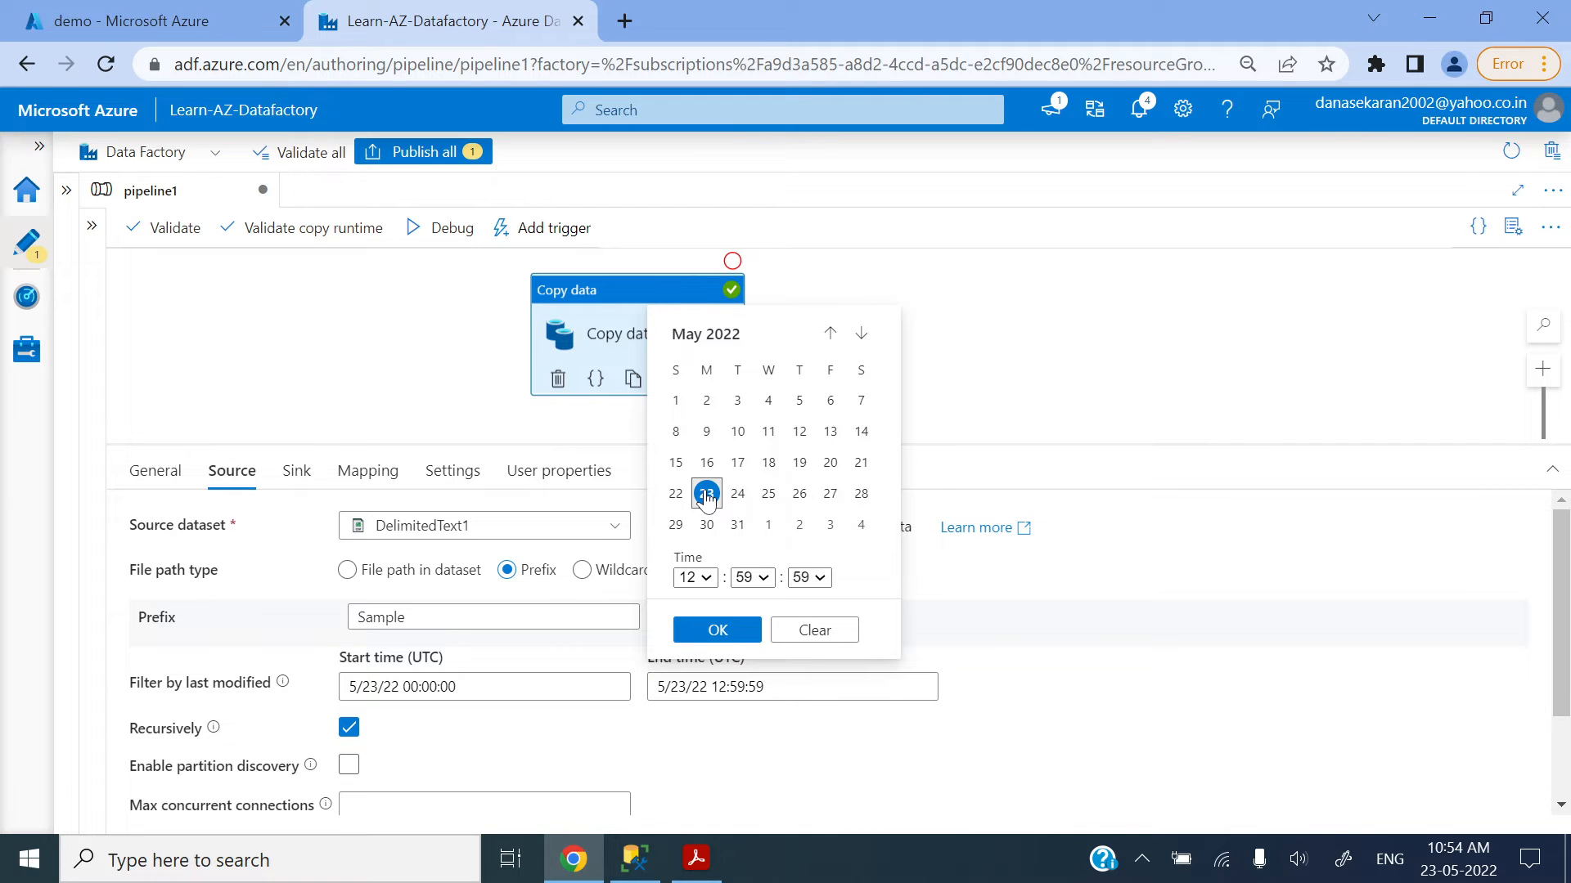
pyautogui.click(719, 630)
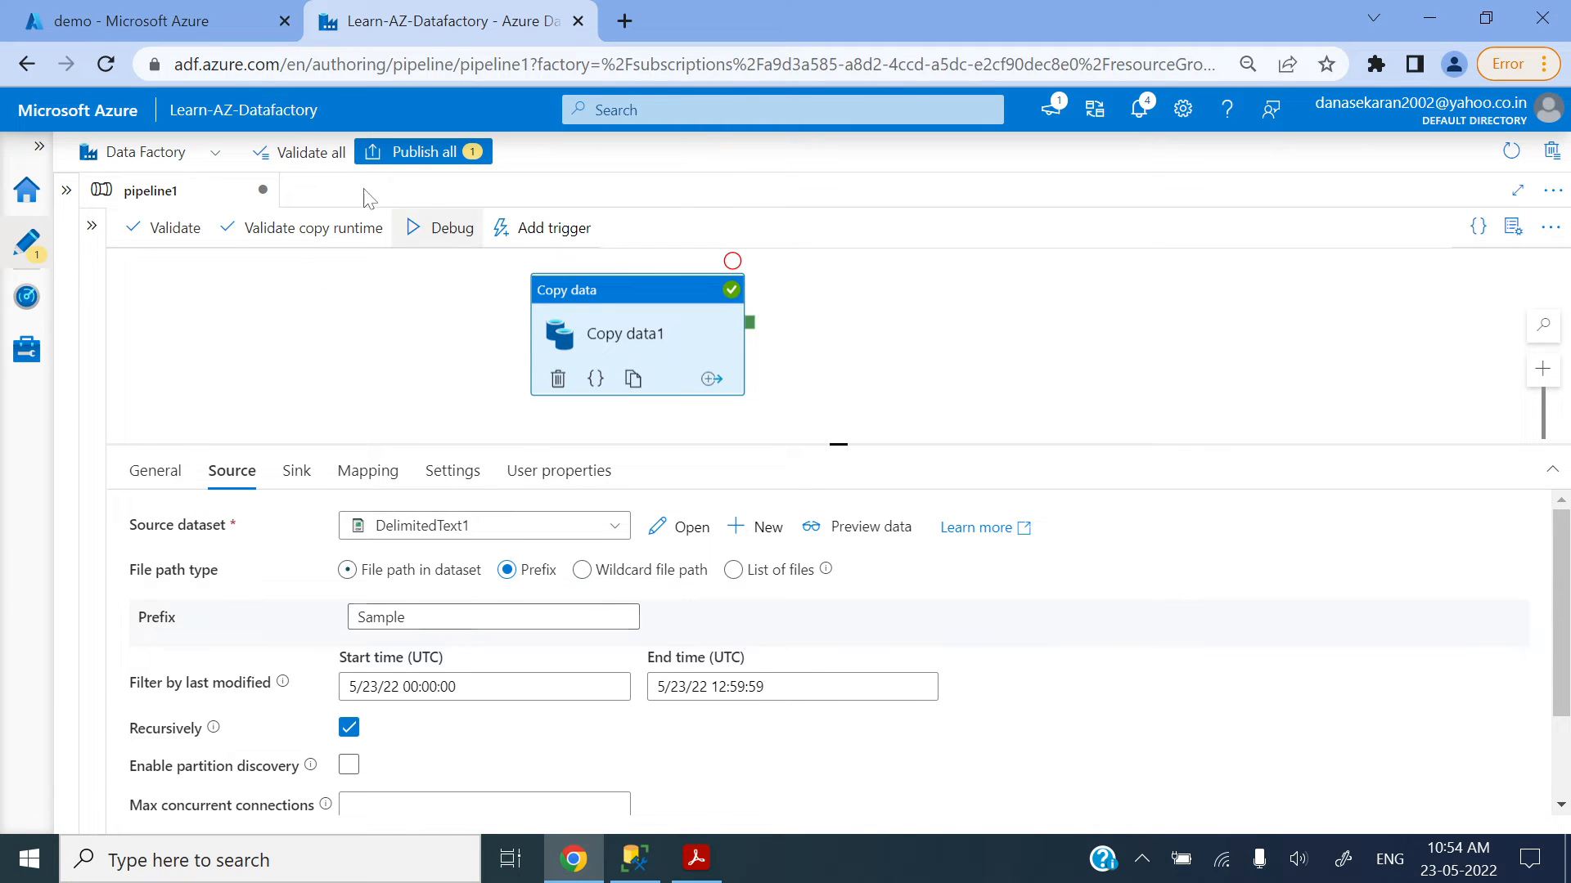
pyautogui.click(219, 18)
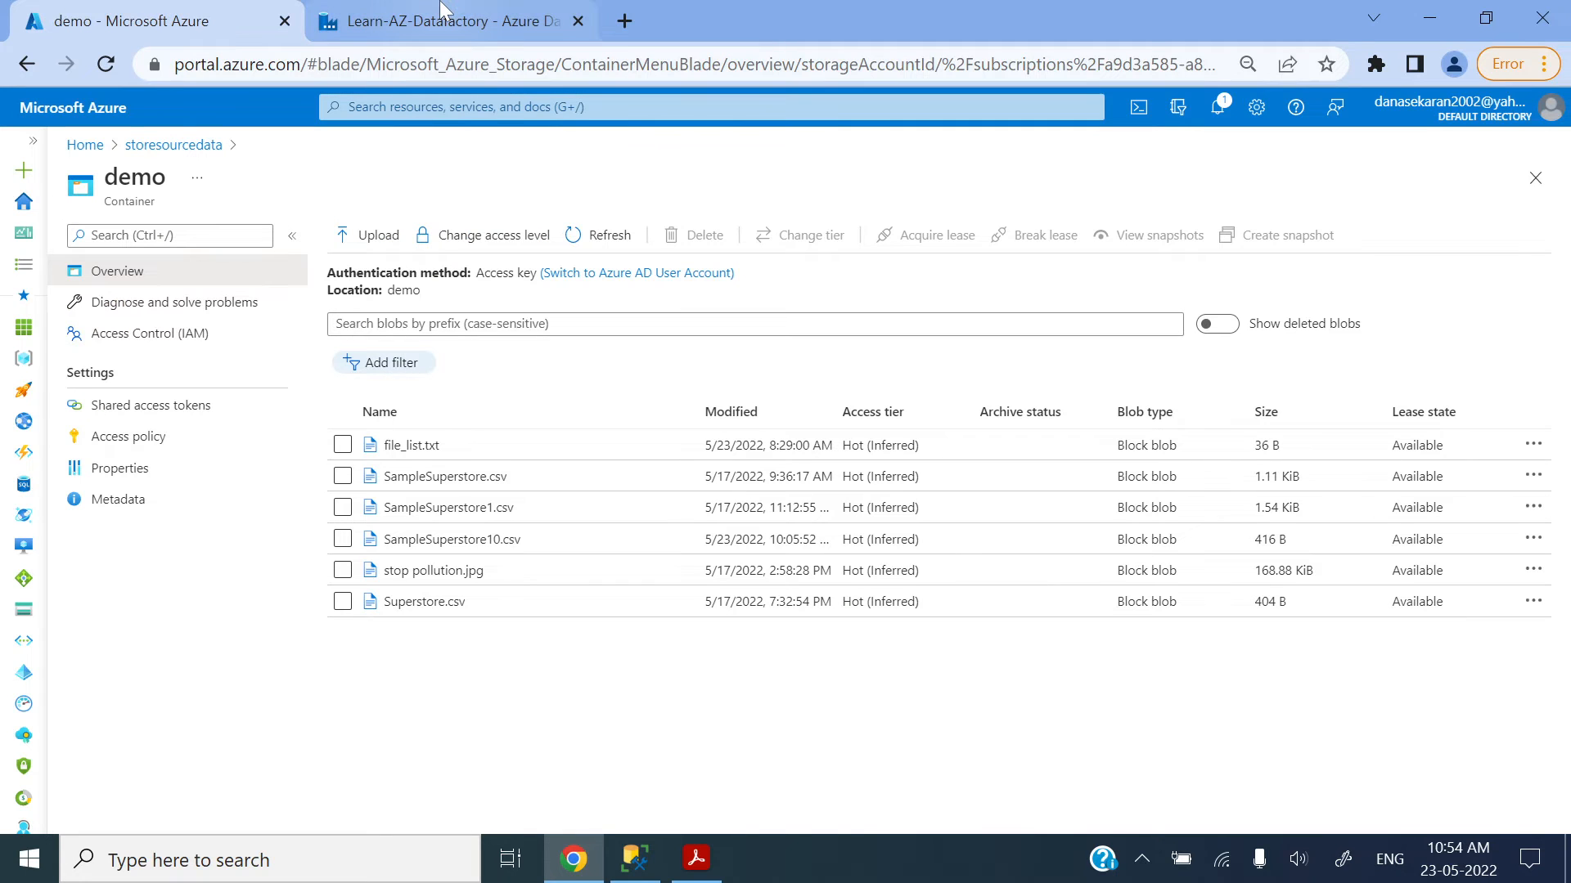
pyautogui.click(449, 39)
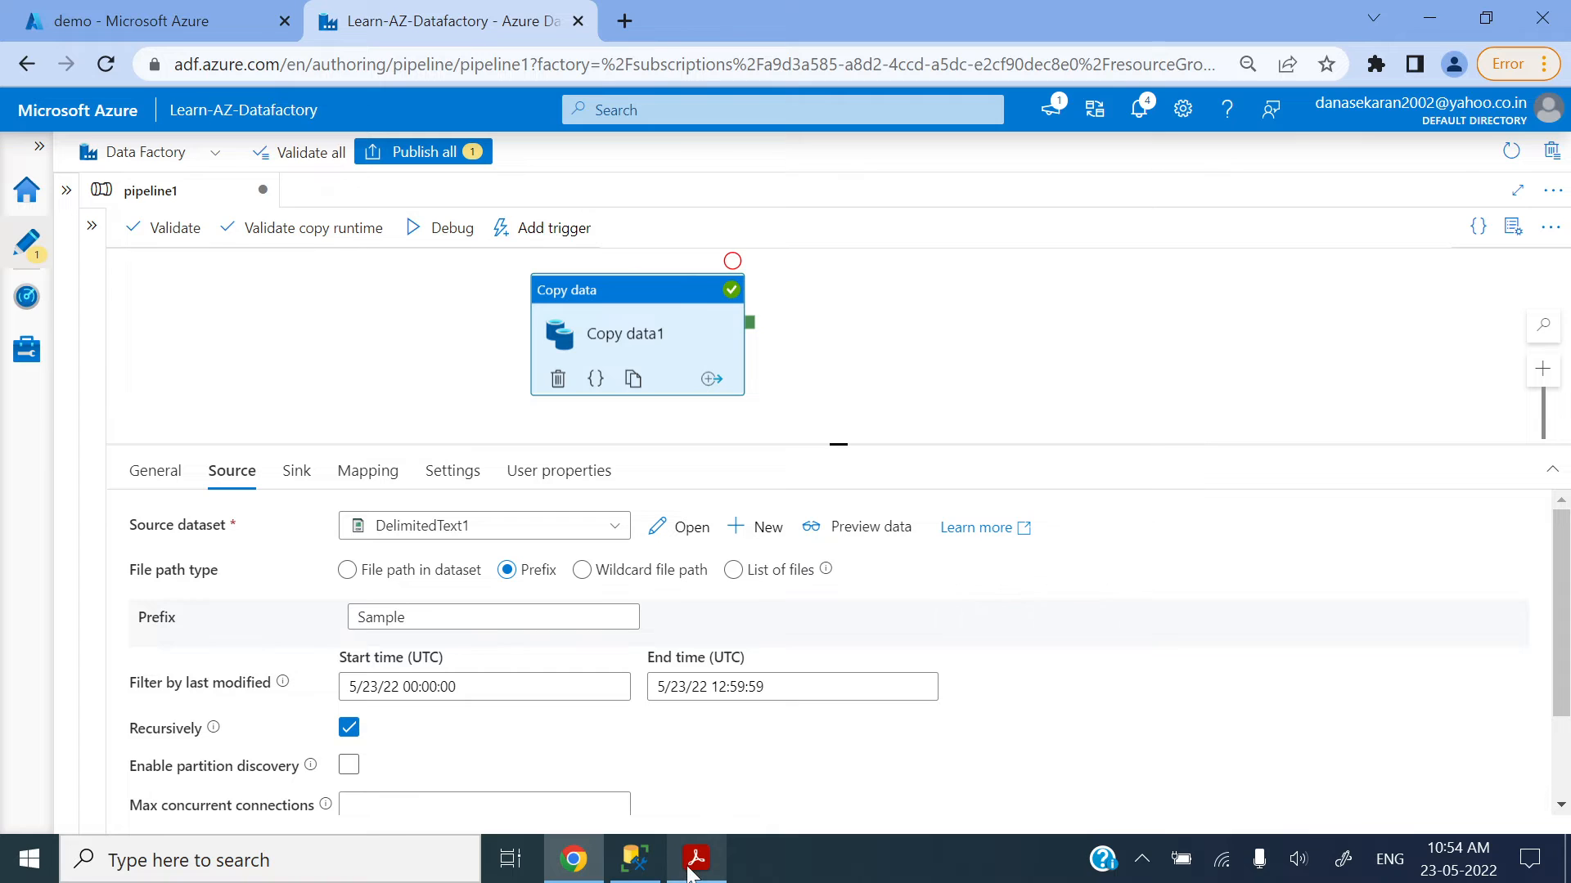
# - Switch to SQL Server Management Studio and run the truncate statement on the [dbo].[demosuperstore] table
pyautogui.click(634, 859)
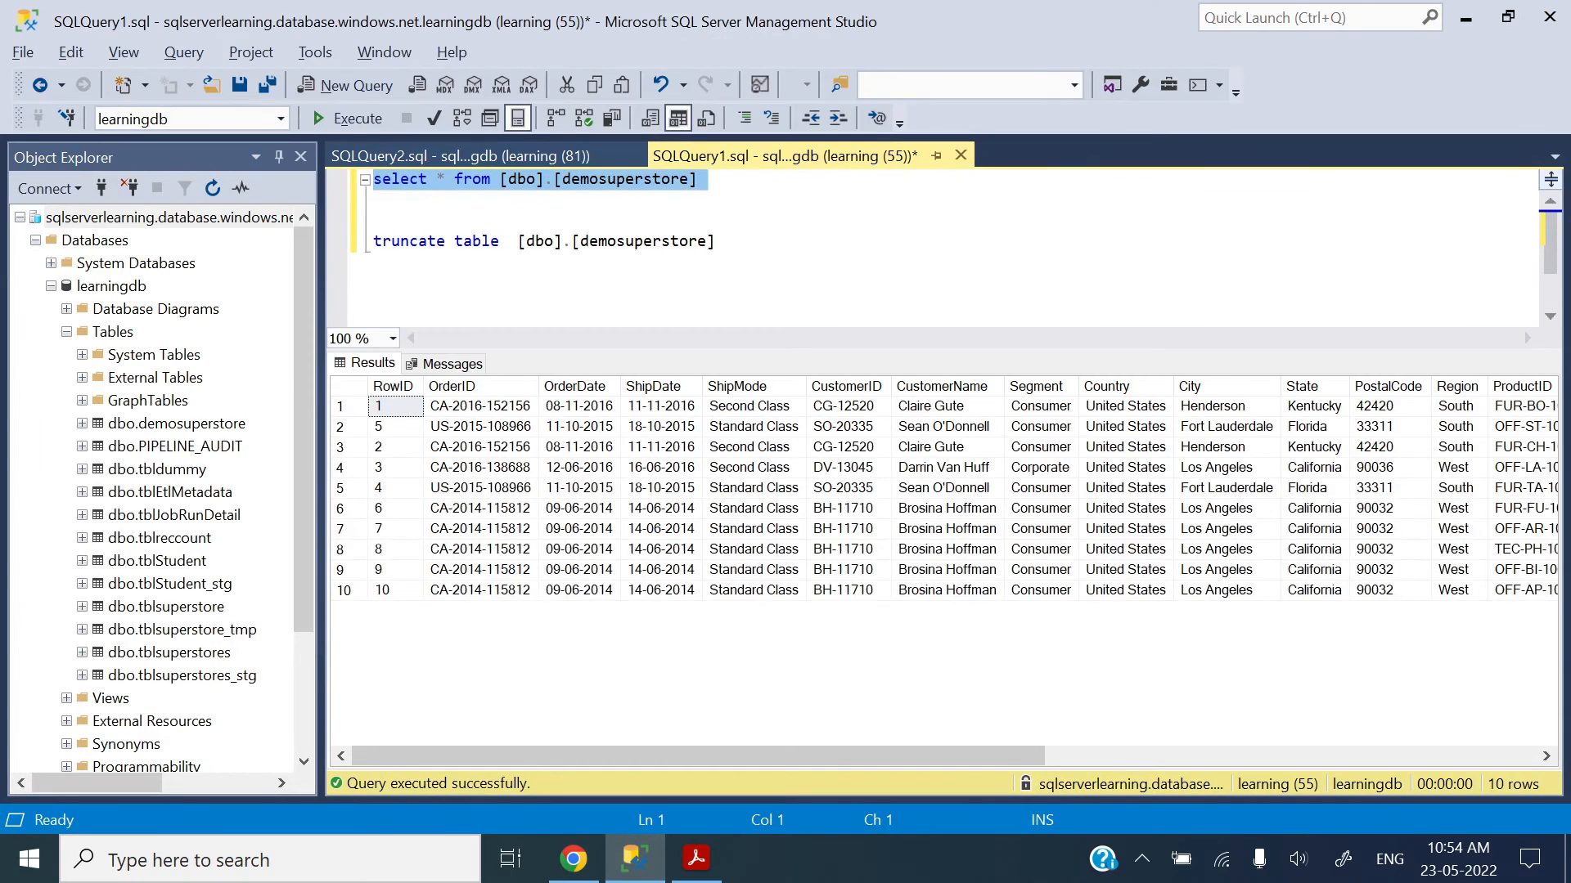
pyautogui.click(715, 240)
pyautogui.moveTo(716, 240); pyautogui.dragTo(373, 240)
pyautogui.click(347, 119)
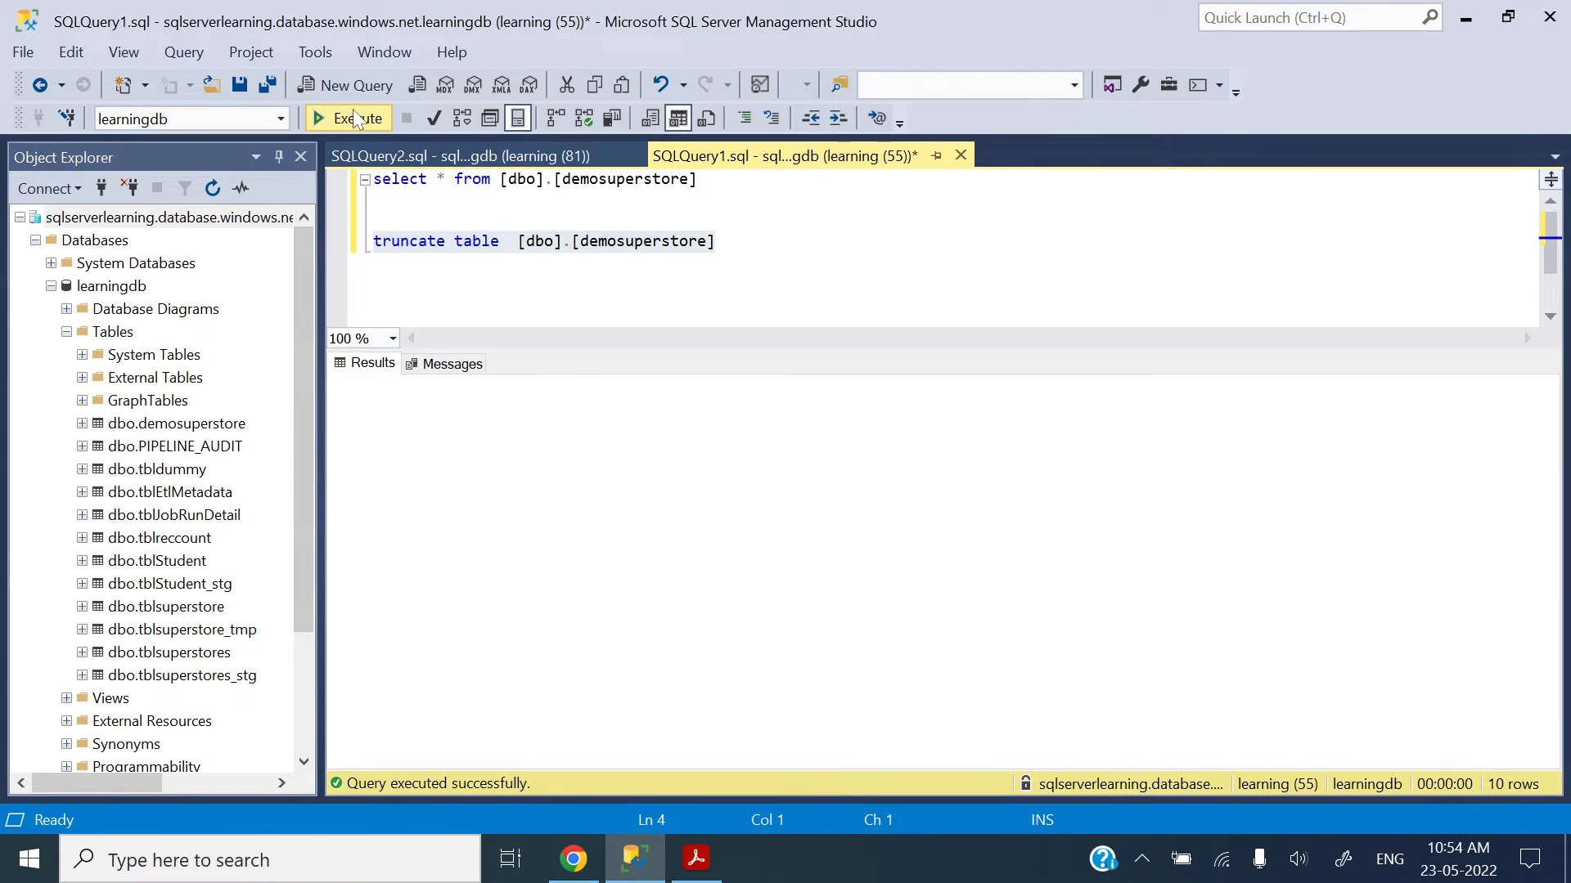
# - Query all rows of [dbo].[demosuperstore] to check the table's contents after the truncation
pyautogui.click(375, 210)
pyautogui.moveTo(697, 178); pyautogui.dragTo(373, 178)
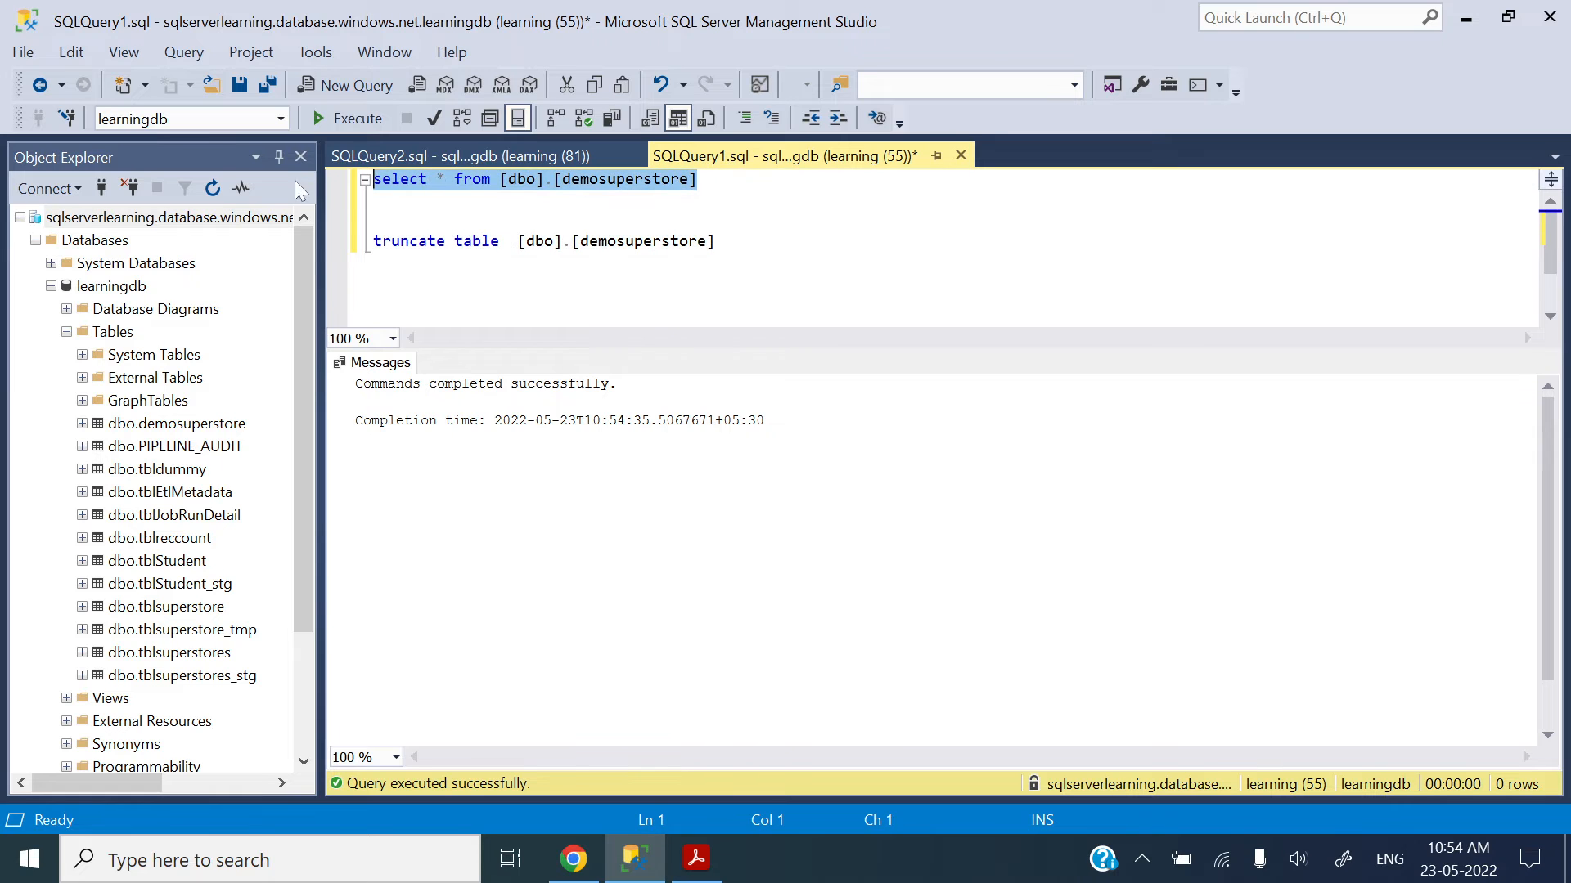
pyautogui.click(342, 121)
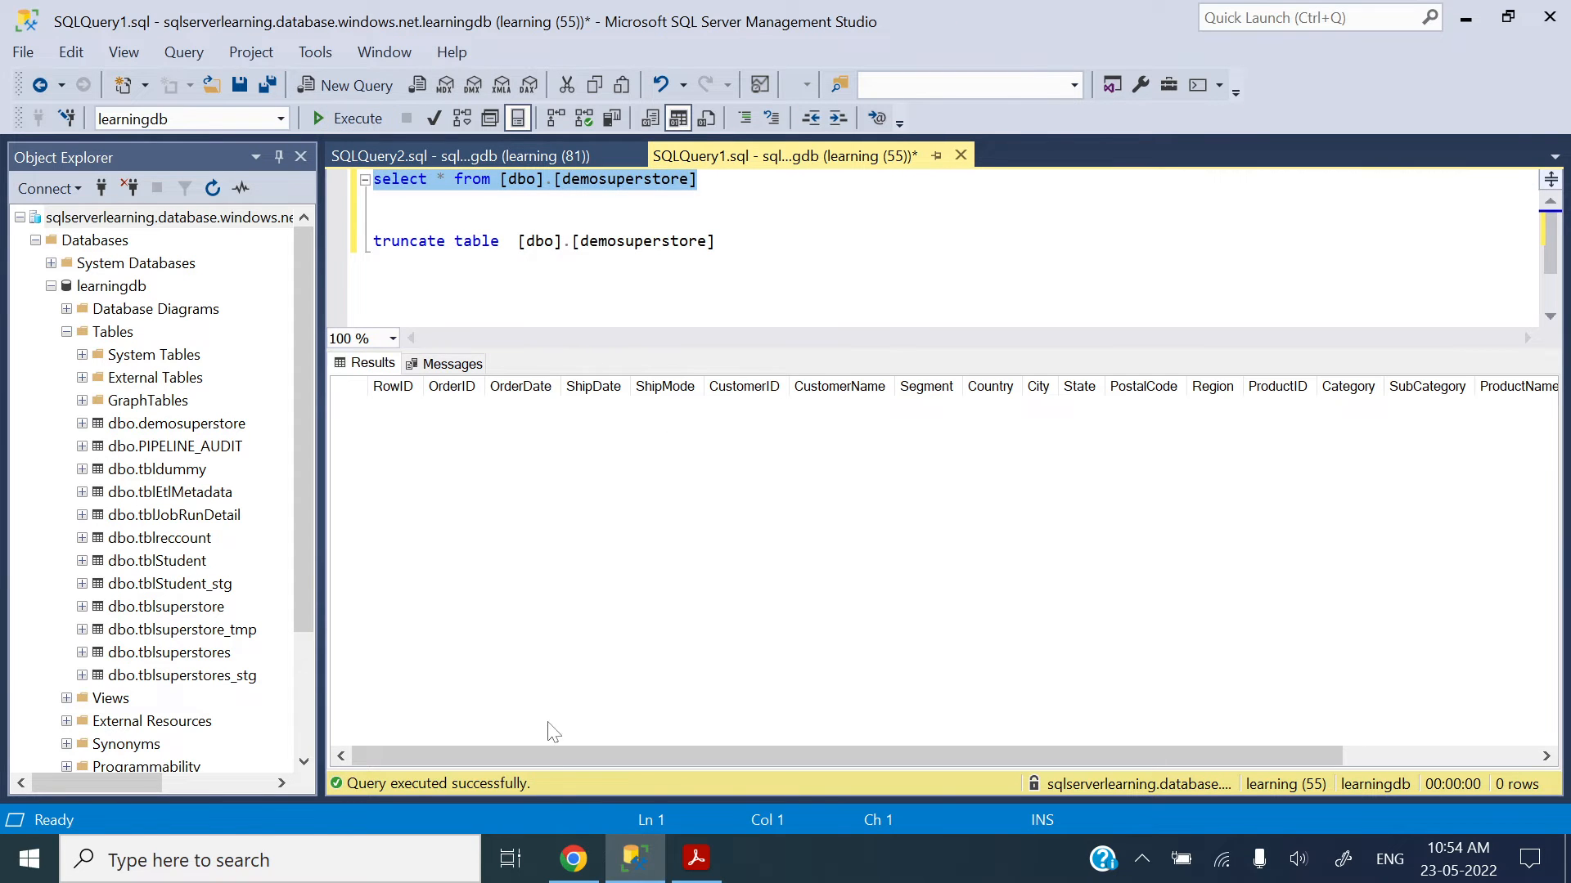
# - Switch to the demo container in Chrome, inspect the contents of SampleSuperstore10.csv, and close the file
pyautogui.click(572, 860)
pyautogui.click(211, 12)
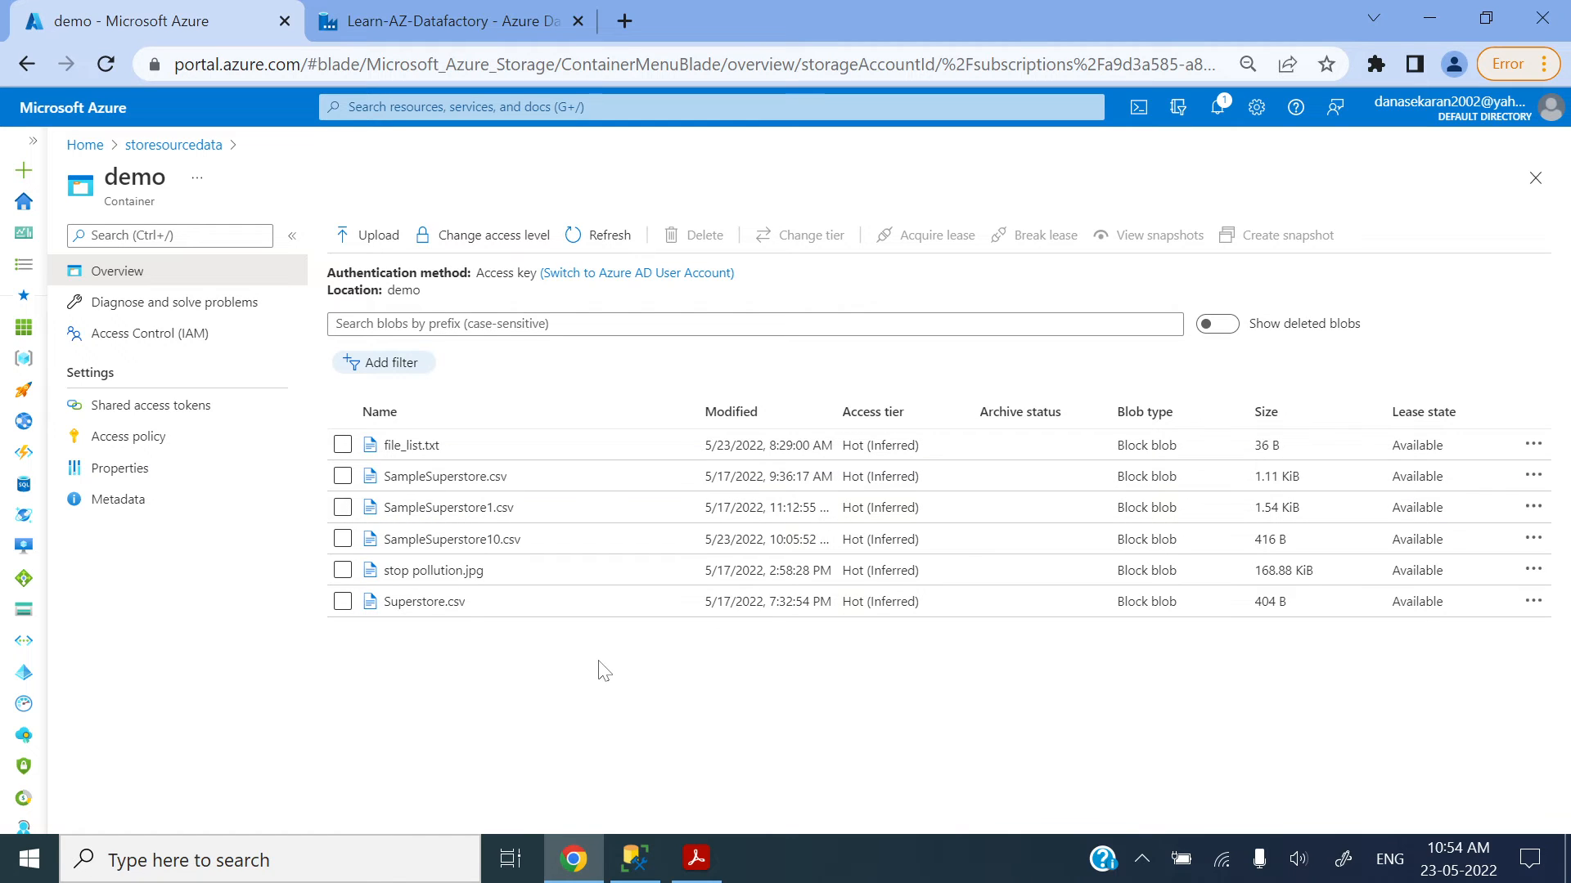
pyautogui.click(468, 545)
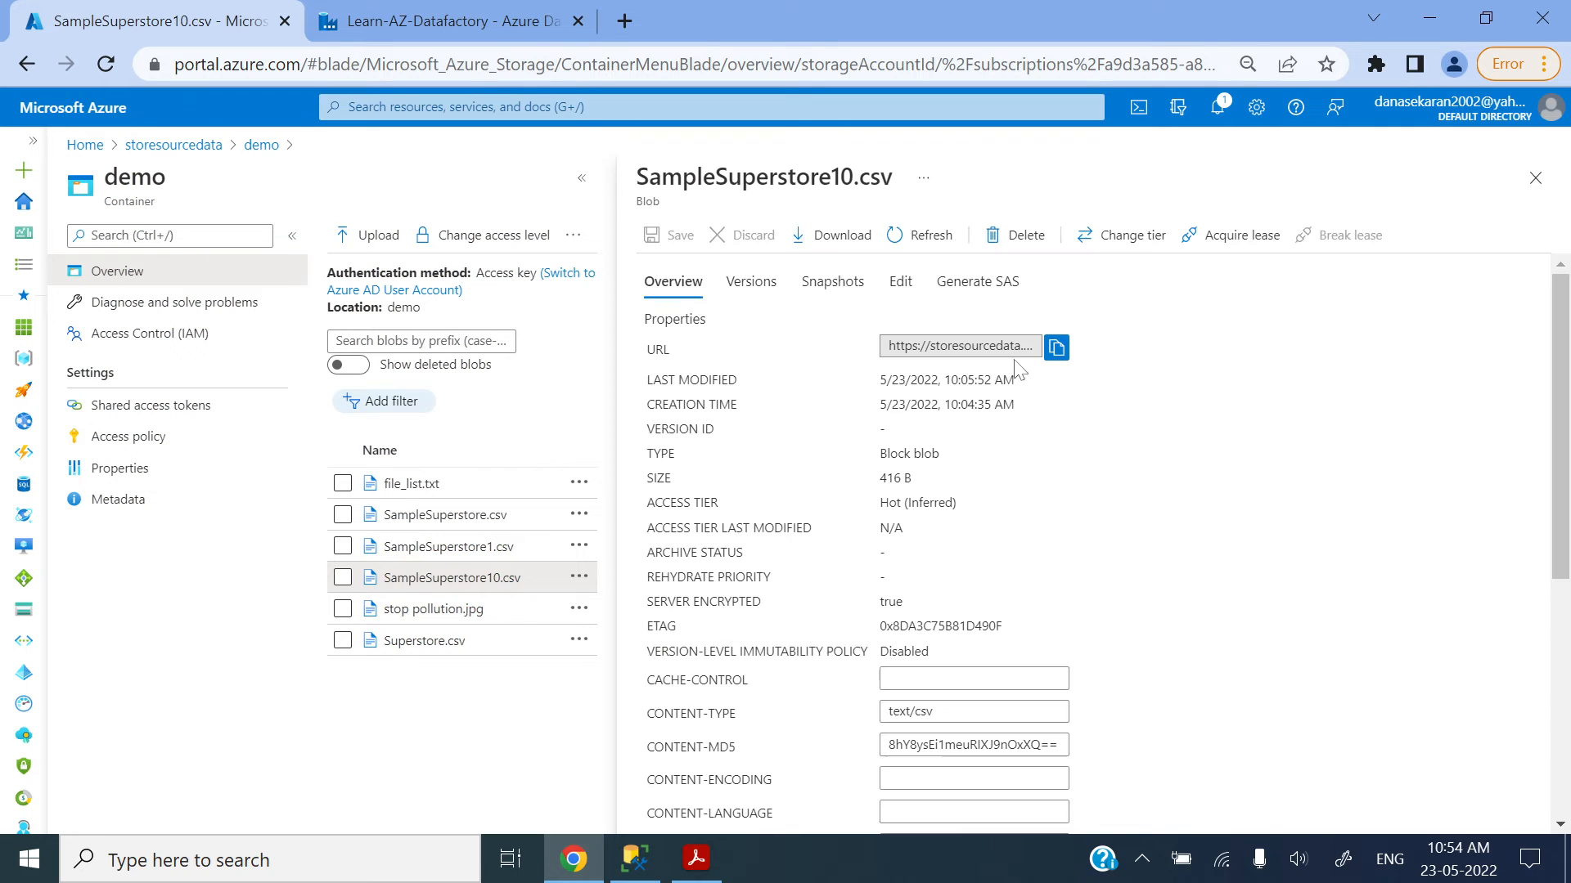
pyautogui.click(900, 281)
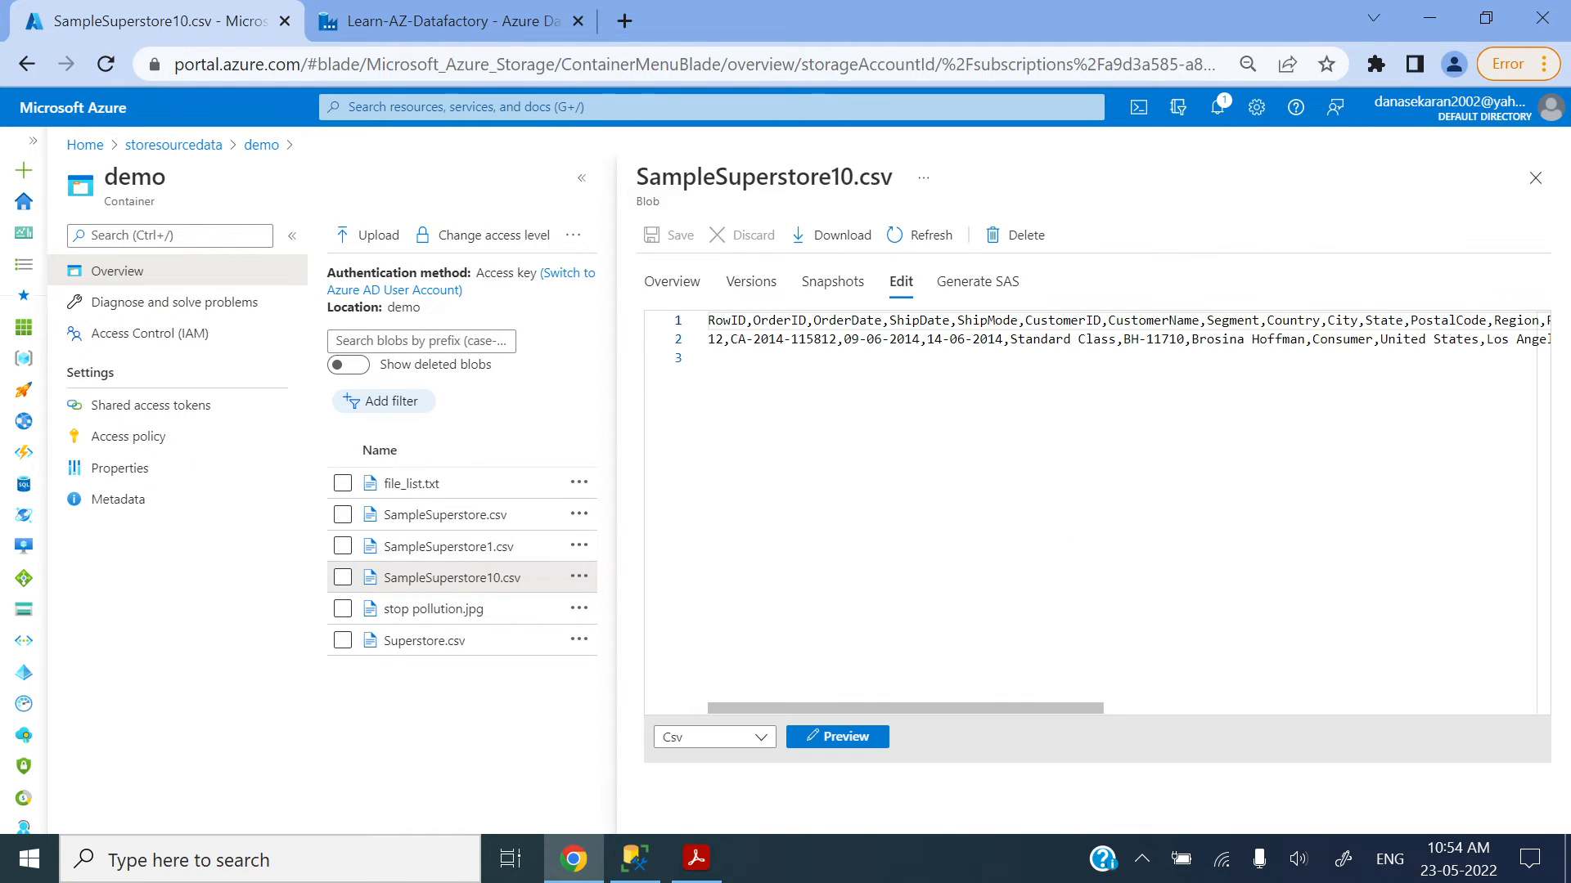
pyautogui.click(1534, 178)
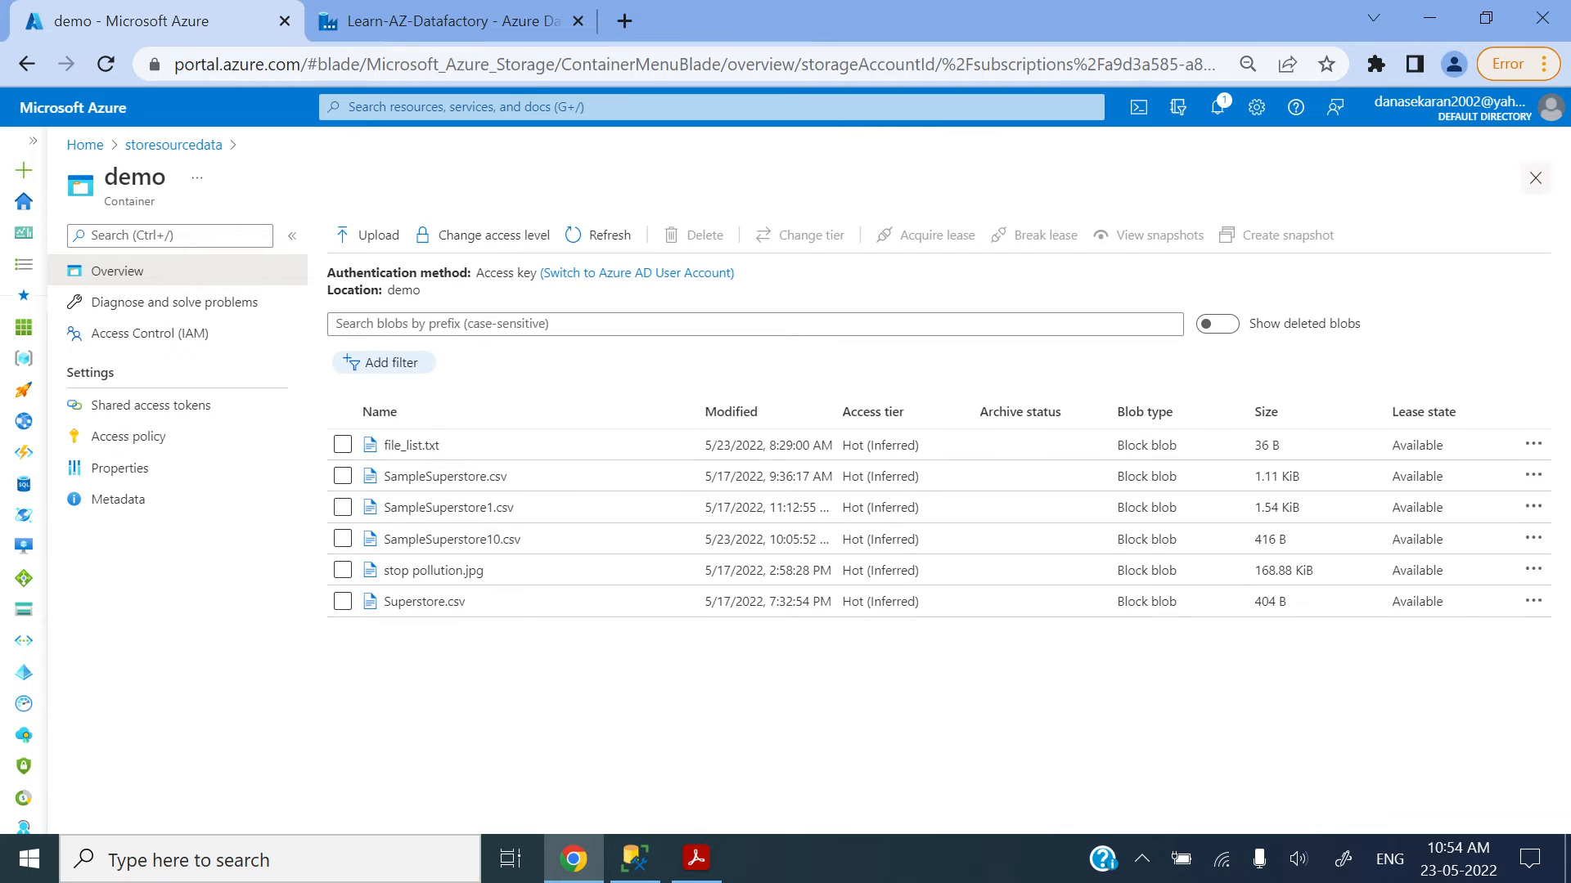
# - Start a debug run of pipeline1 in Data Factory and refresh its run status
pyautogui.click(409, 23)
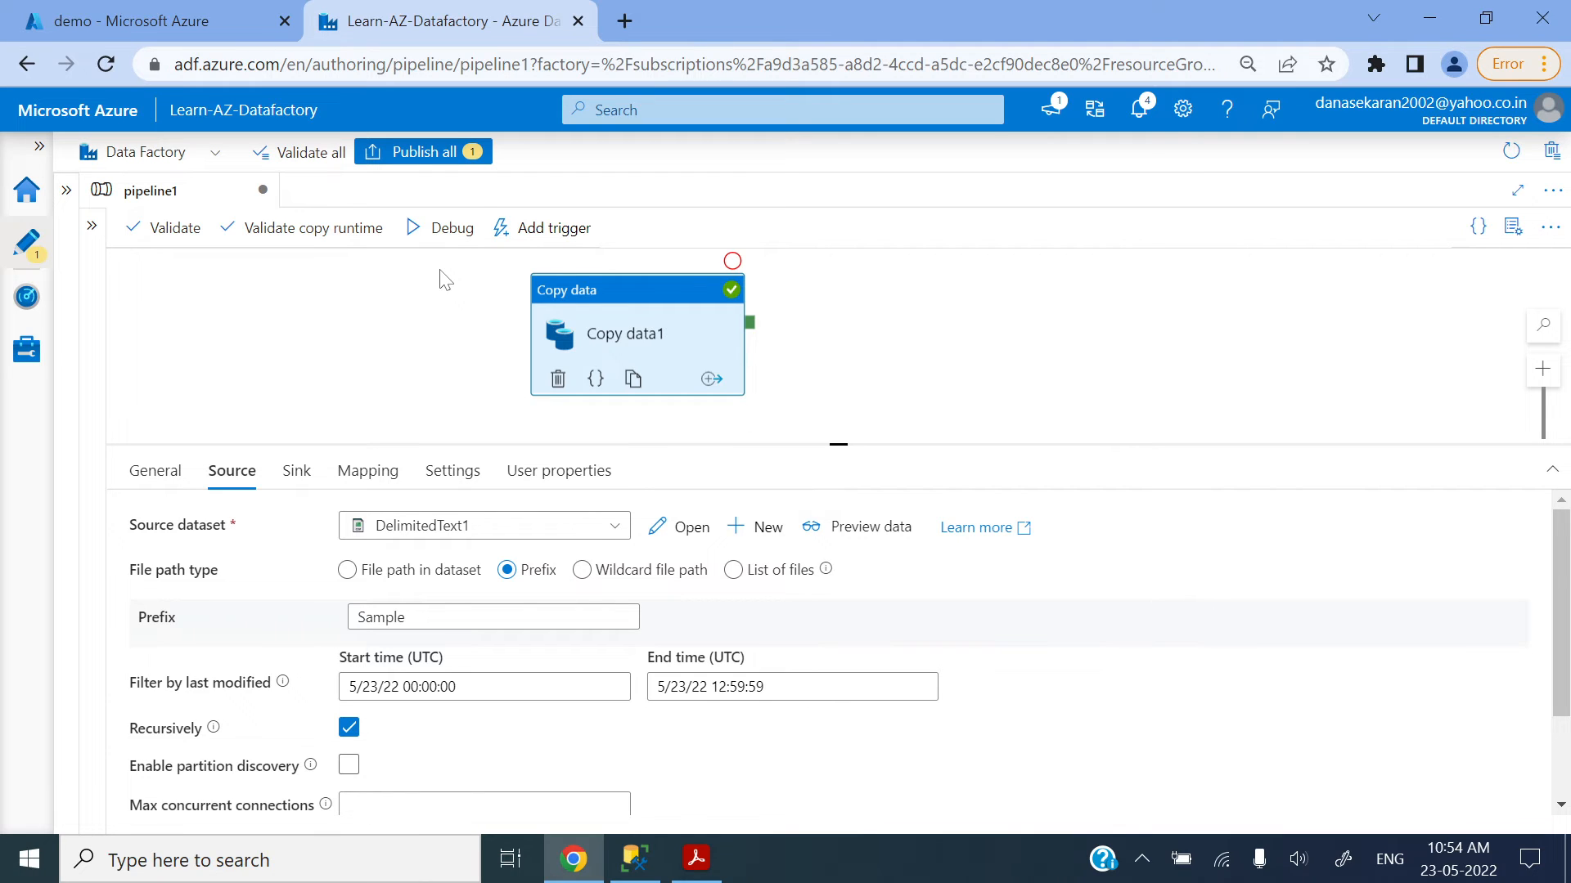
pyautogui.click(438, 232)
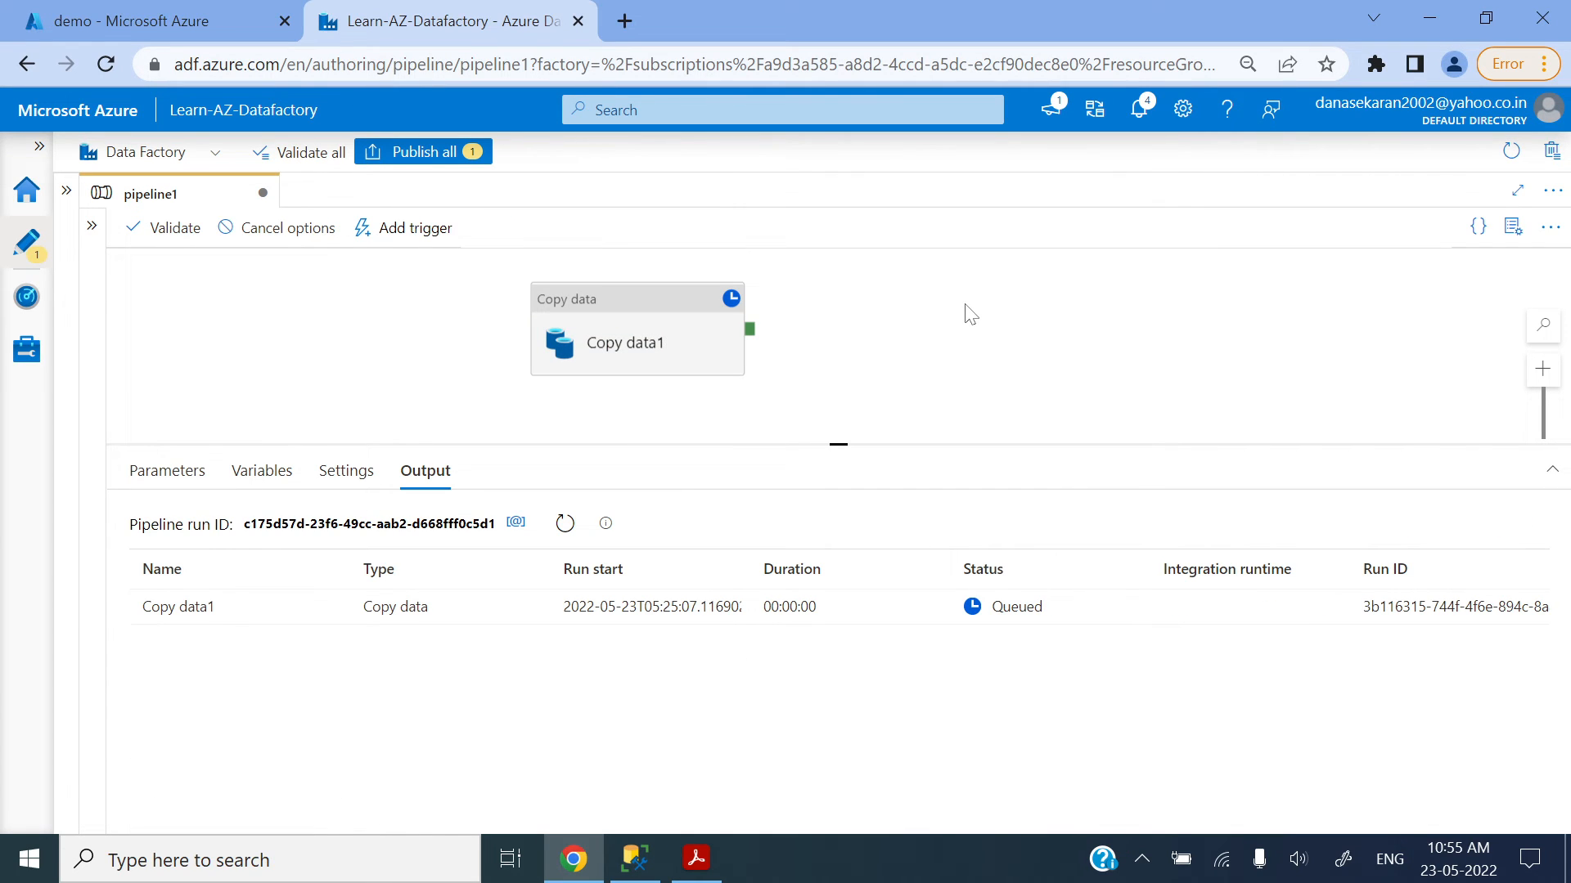
pyautogui.click(564, 524)
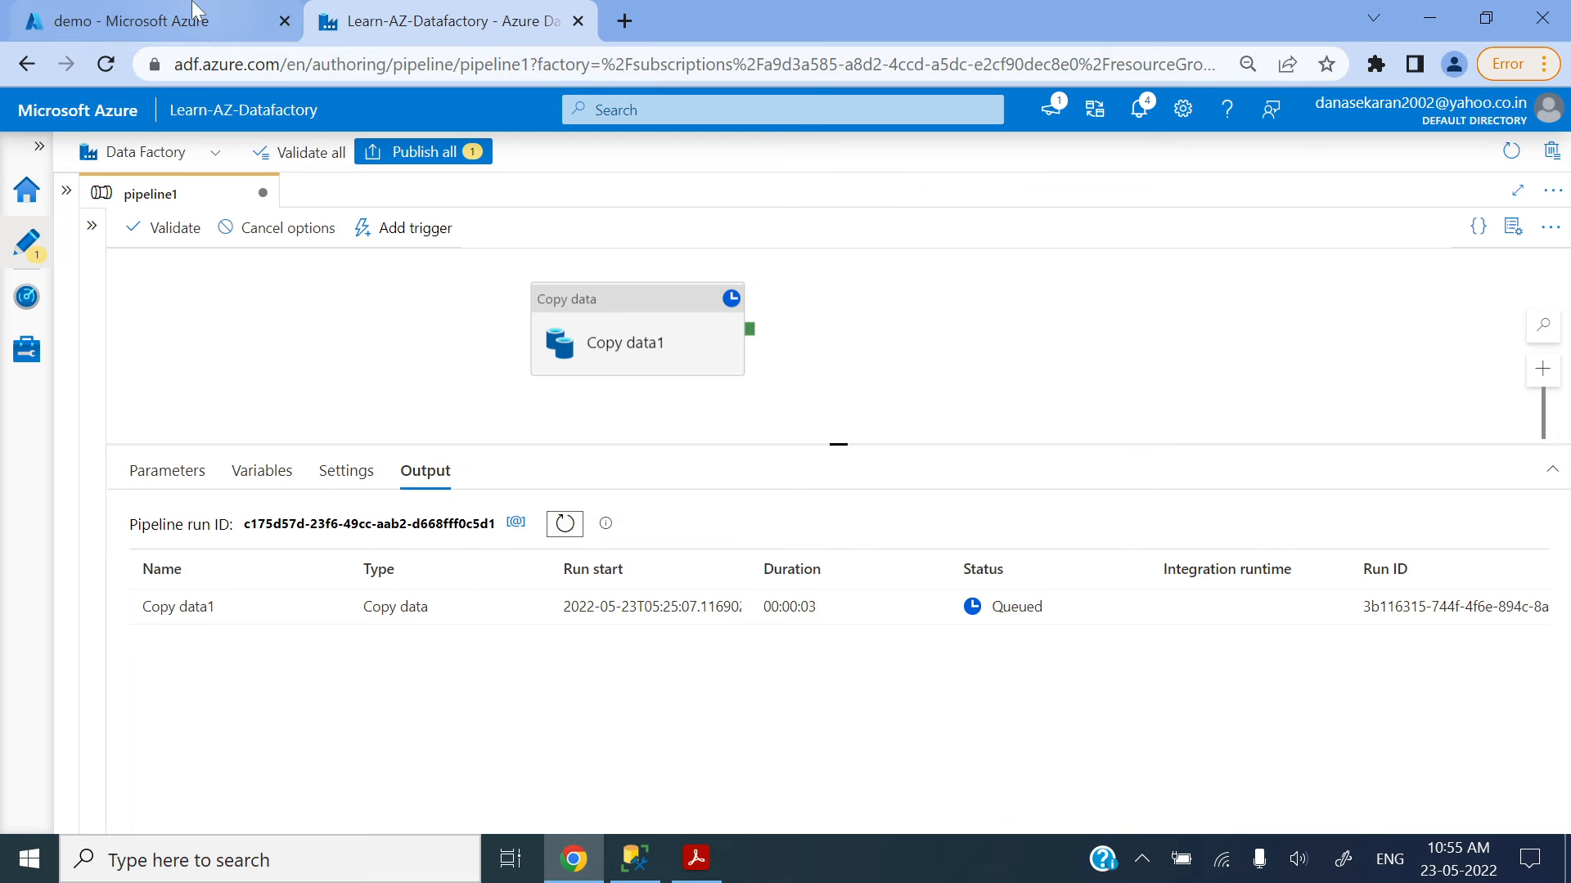
# - Review the SampleSuperstore10.csv entry in the demo container and return to the pipeline's run output
pyautogui.click(194, 10)
pyautogui.moveTo(572, 545); pyautogui.dragTo(428, 545)
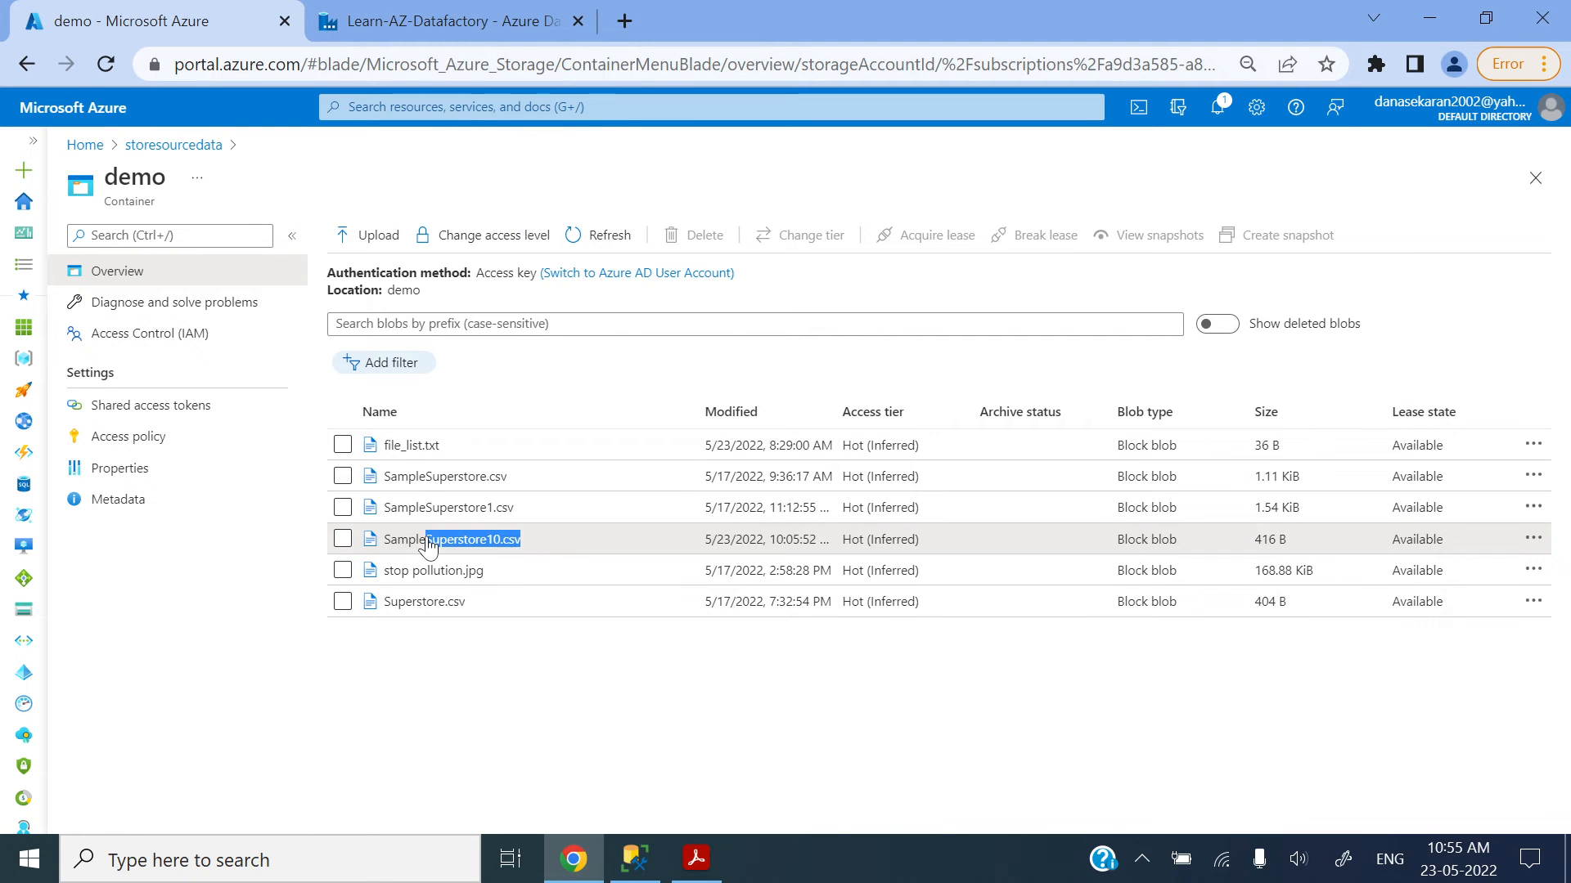
pyautogui.click(472, 27)
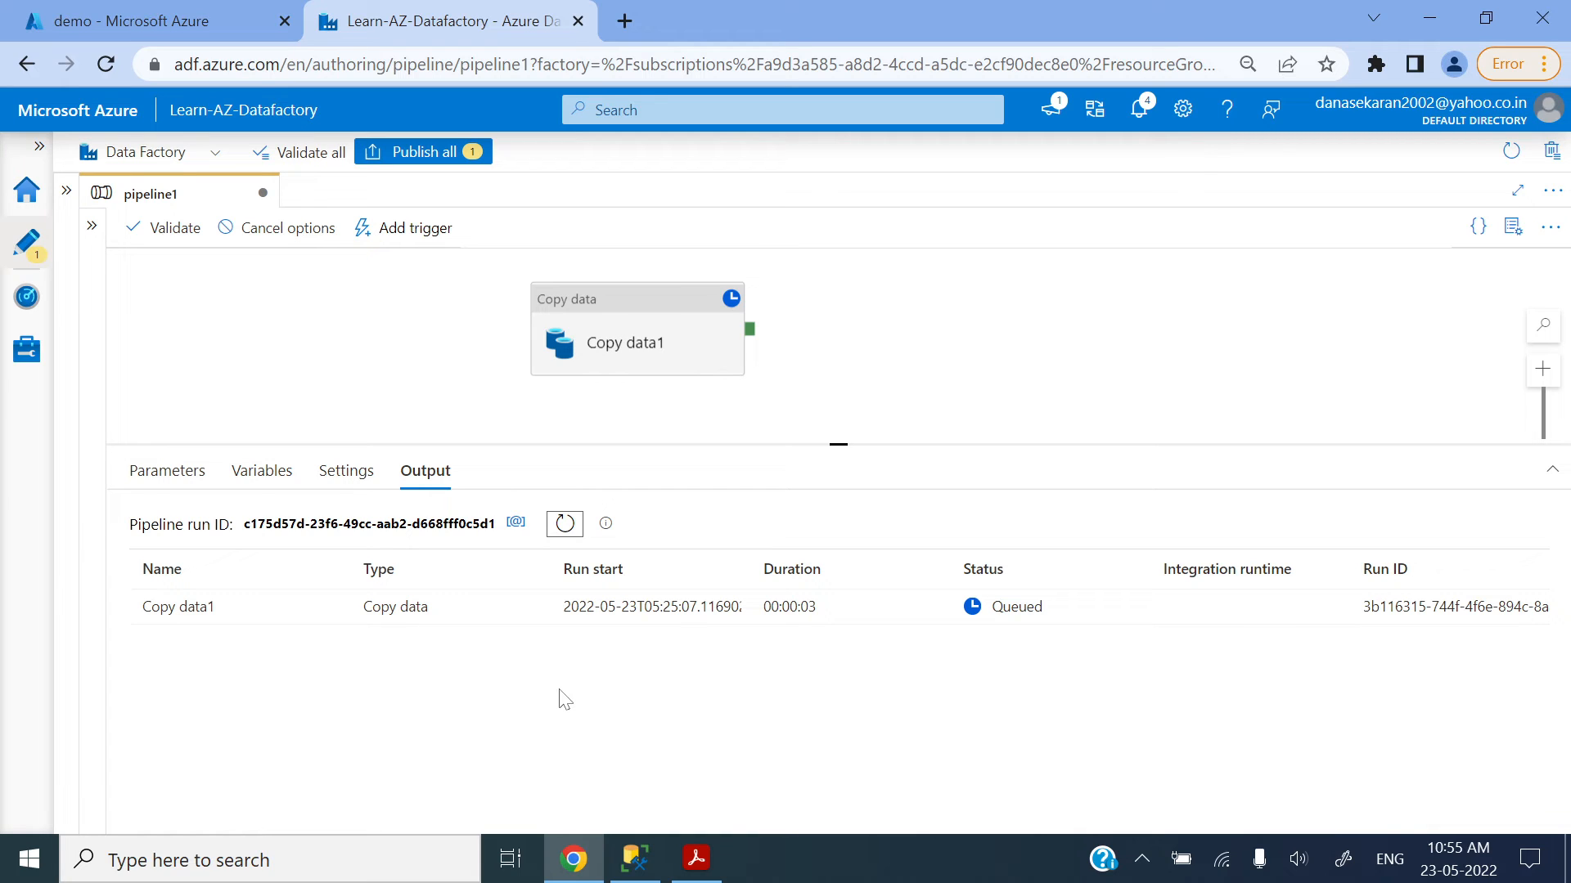
# - Refresh the debug run status, check the rows written in the Copy data1 run details, and close the details
pyautogui.click(564, 530)
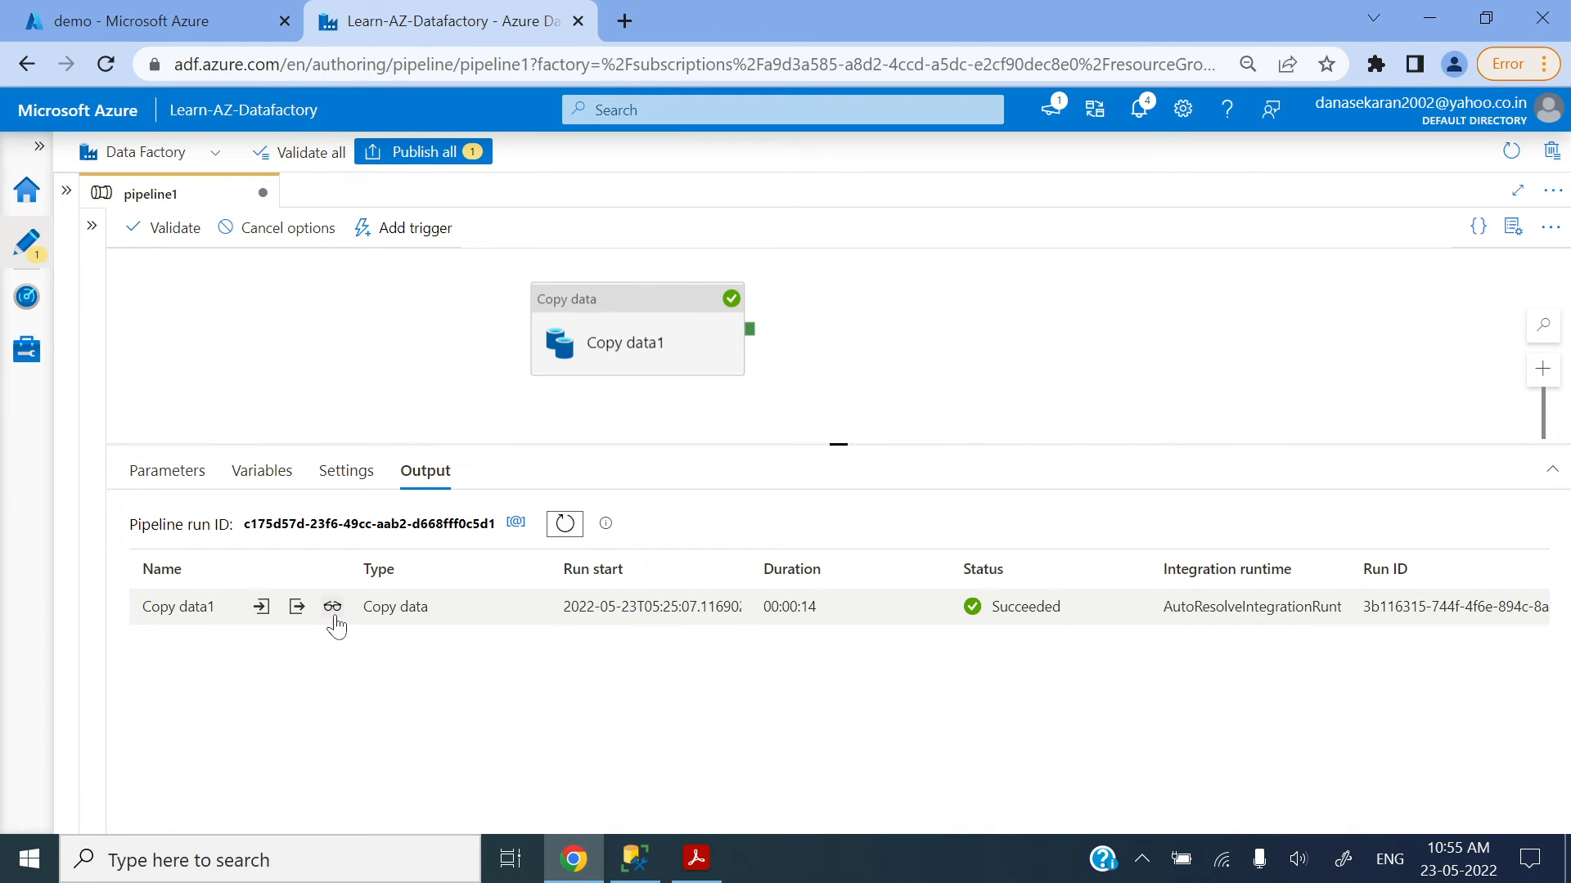
pyautogui.click(331, 609)
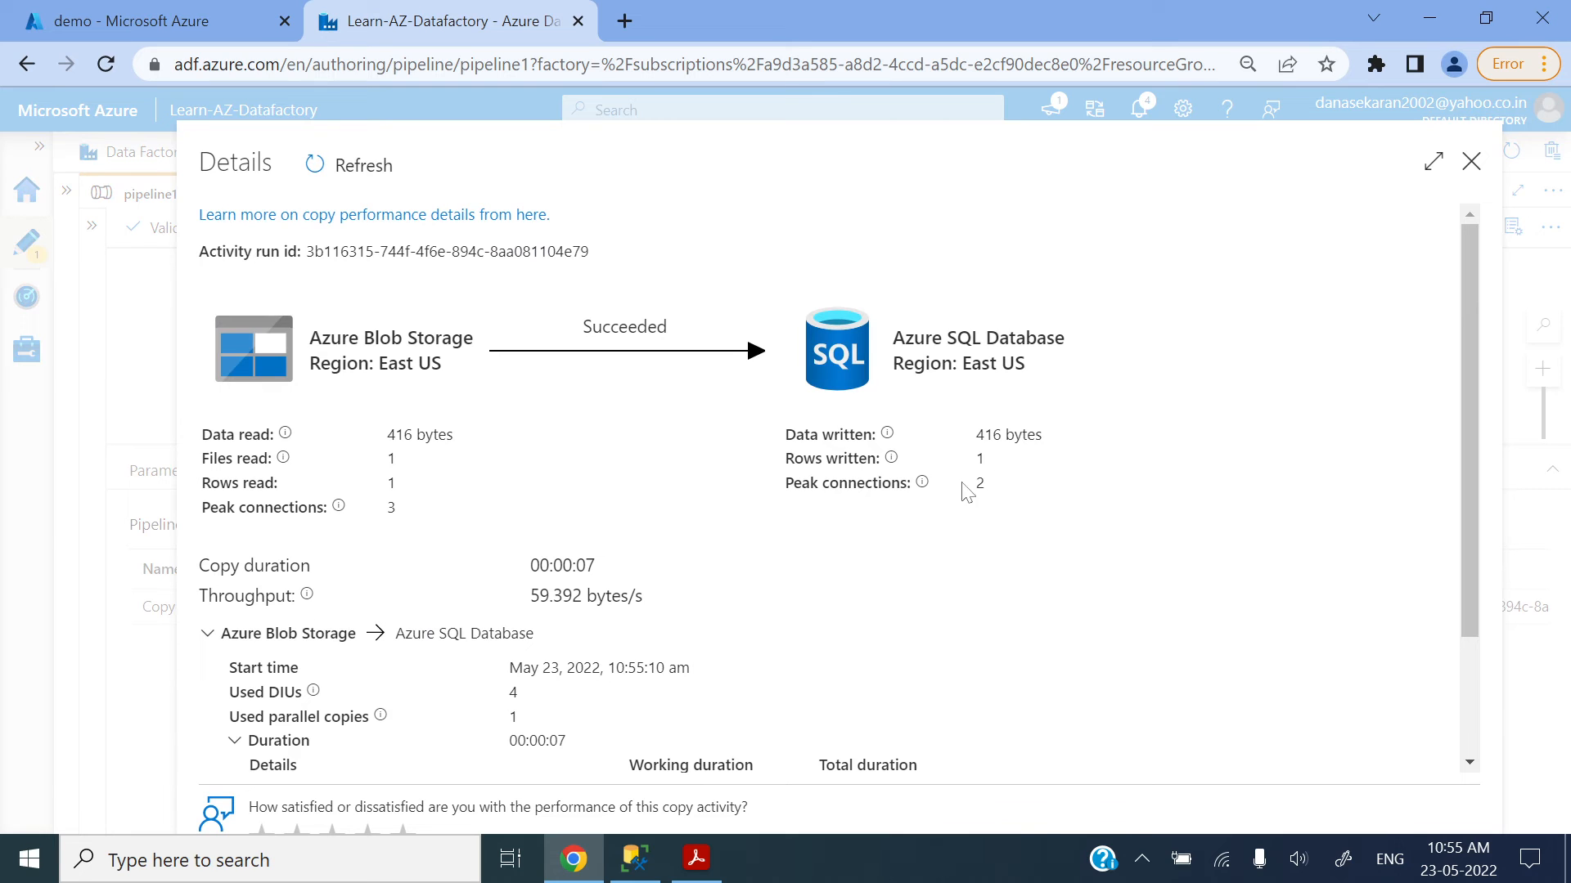
pyautogui.moveTo(1012, 467); pyautogui.dragTo(892, 475)
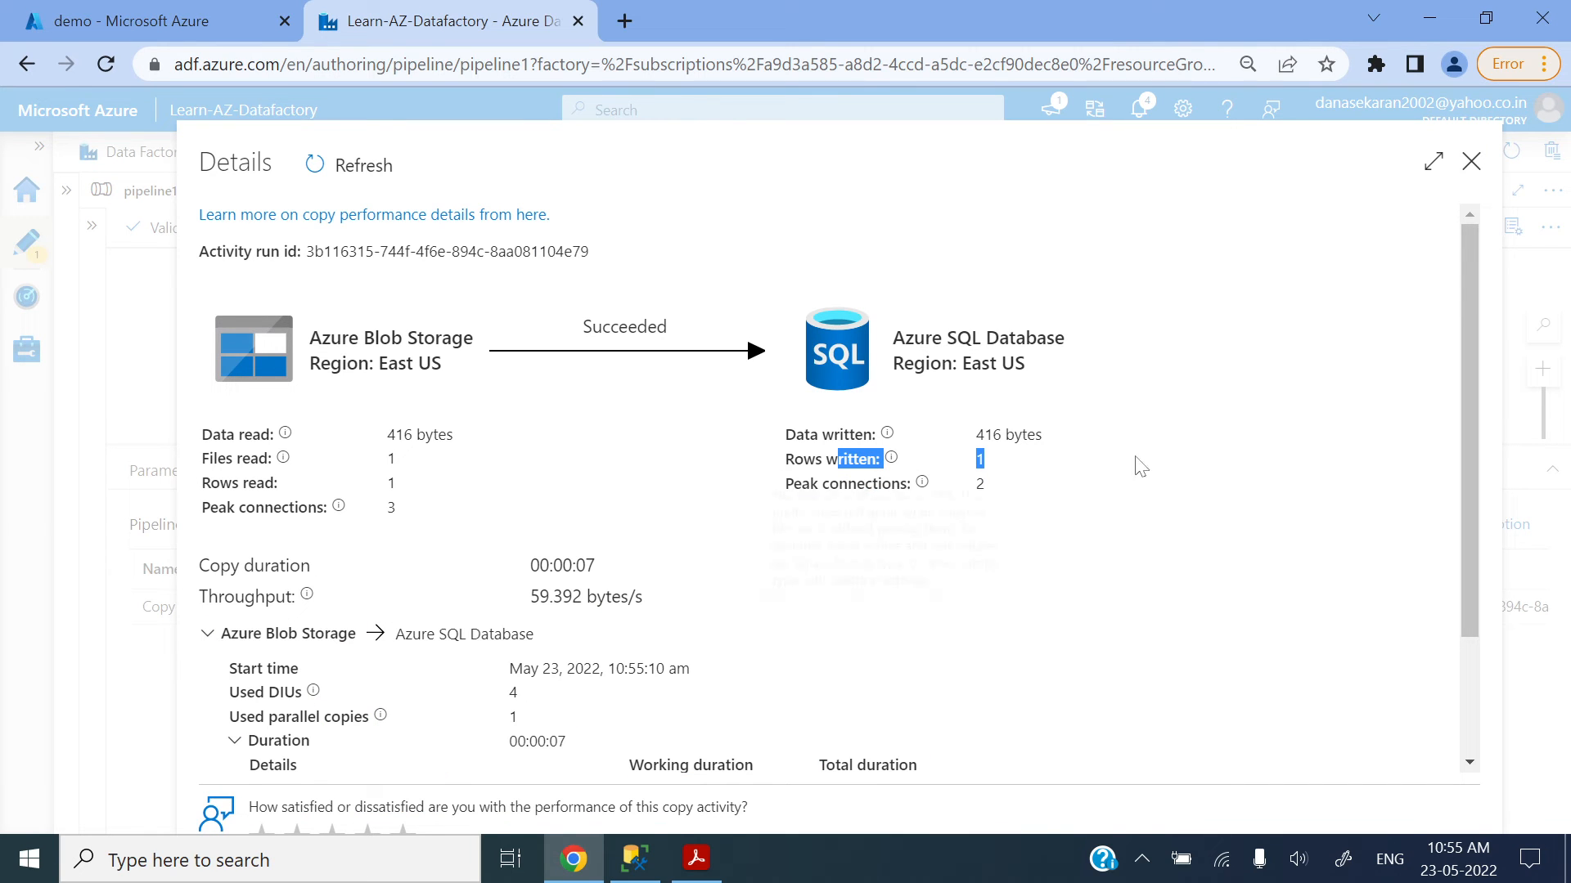
pyautogui.click(1472, 163)
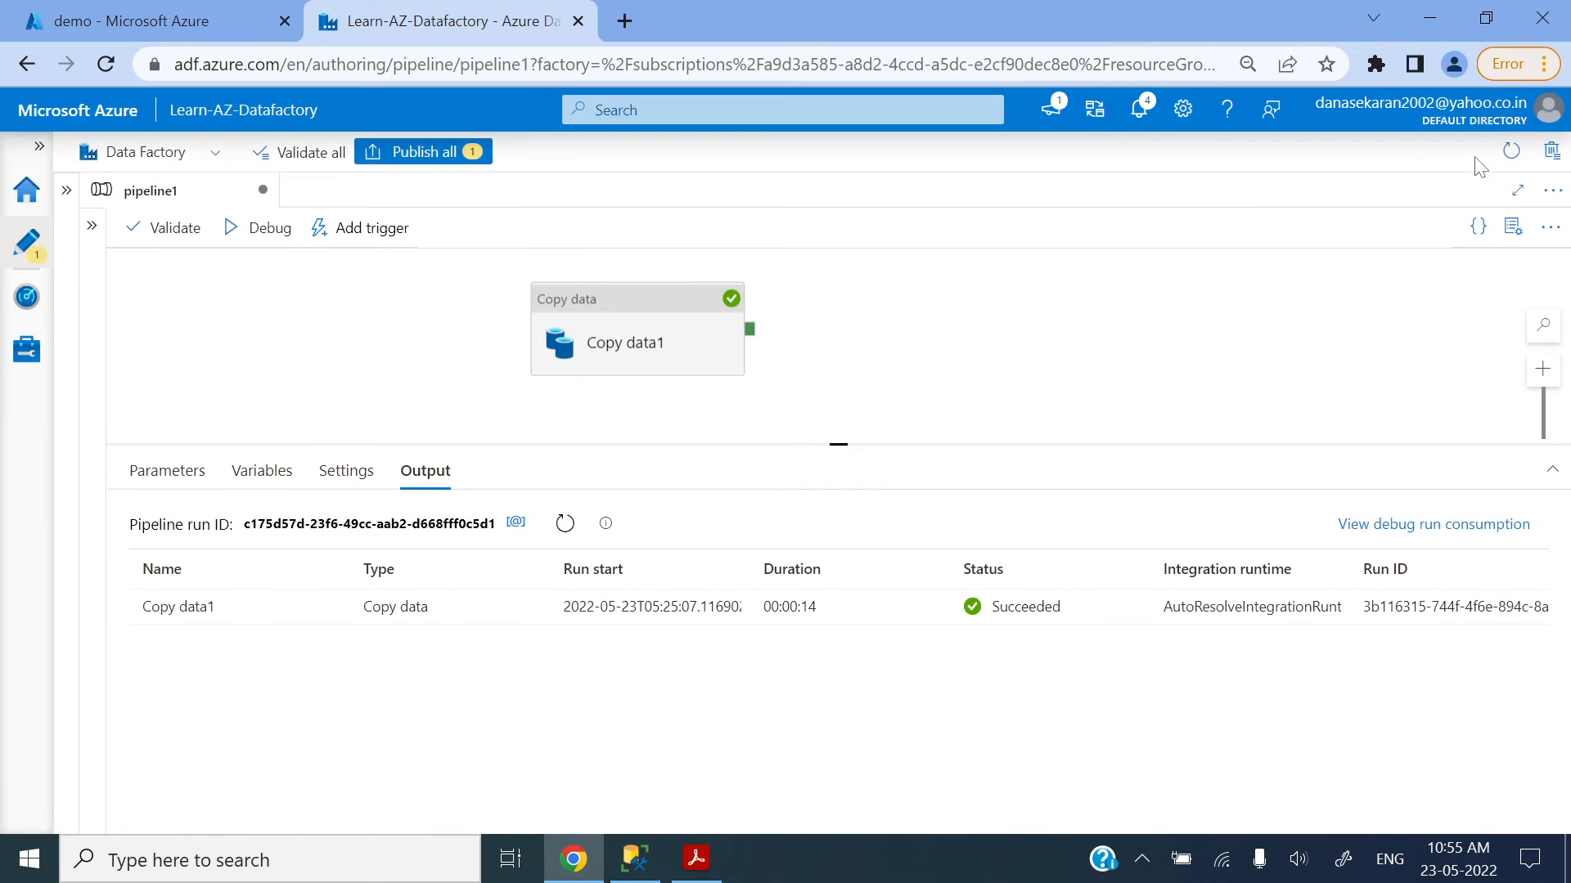
# - Switch to SQL Server Management Studio, query all rows of [dbo].[demosuperstore], and return to Data Factory in Chrome
pyautogui.click(635, 858)
pyautogui.click(351, 118)
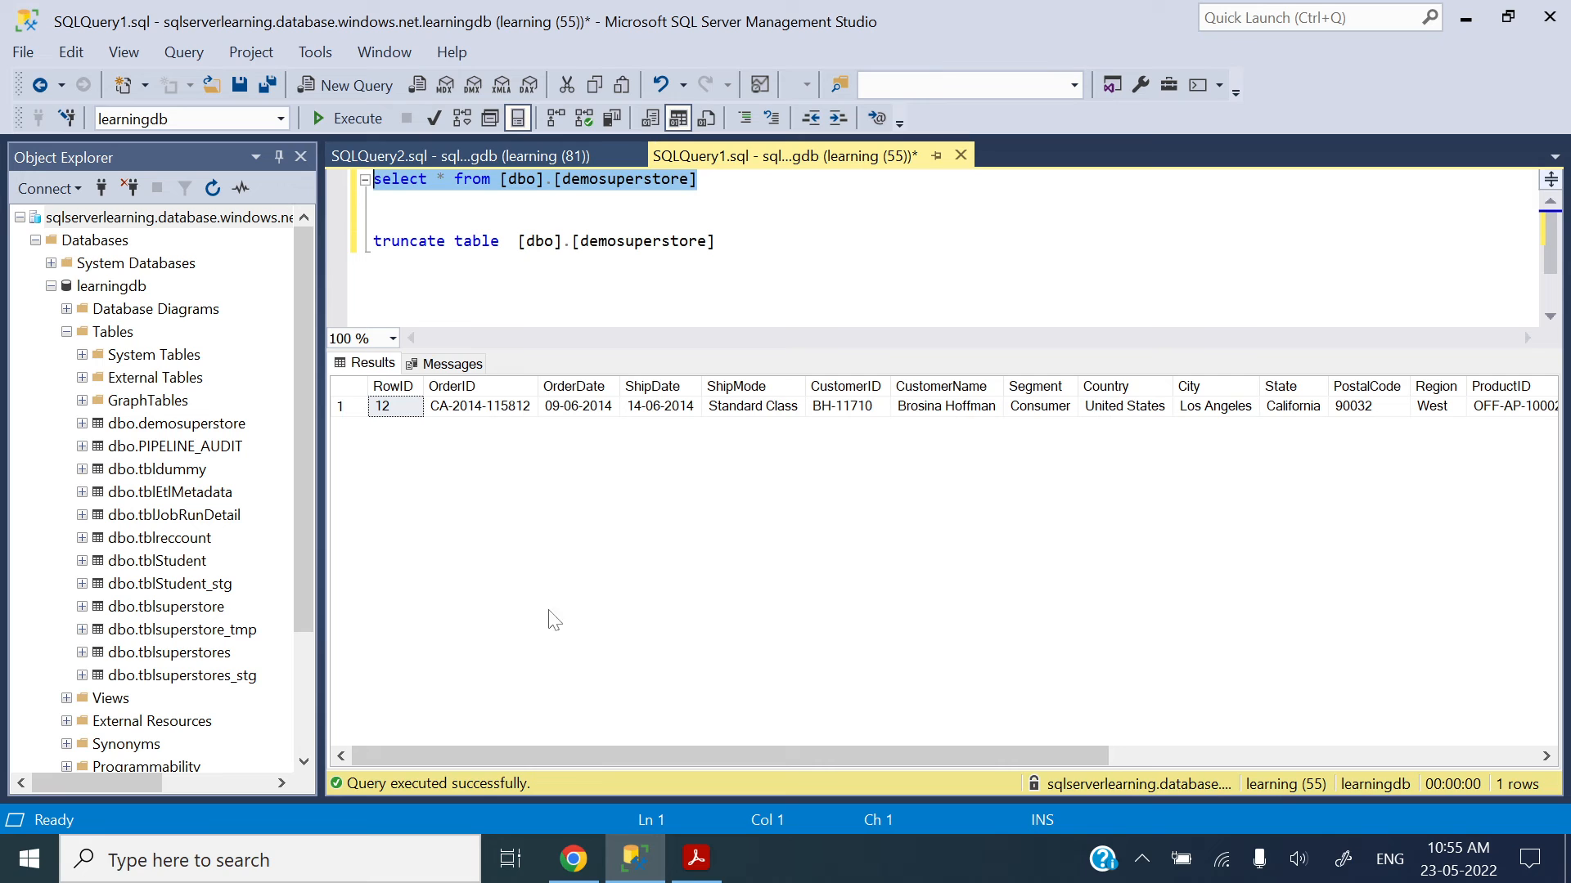
pyautogui.click(573, 859)
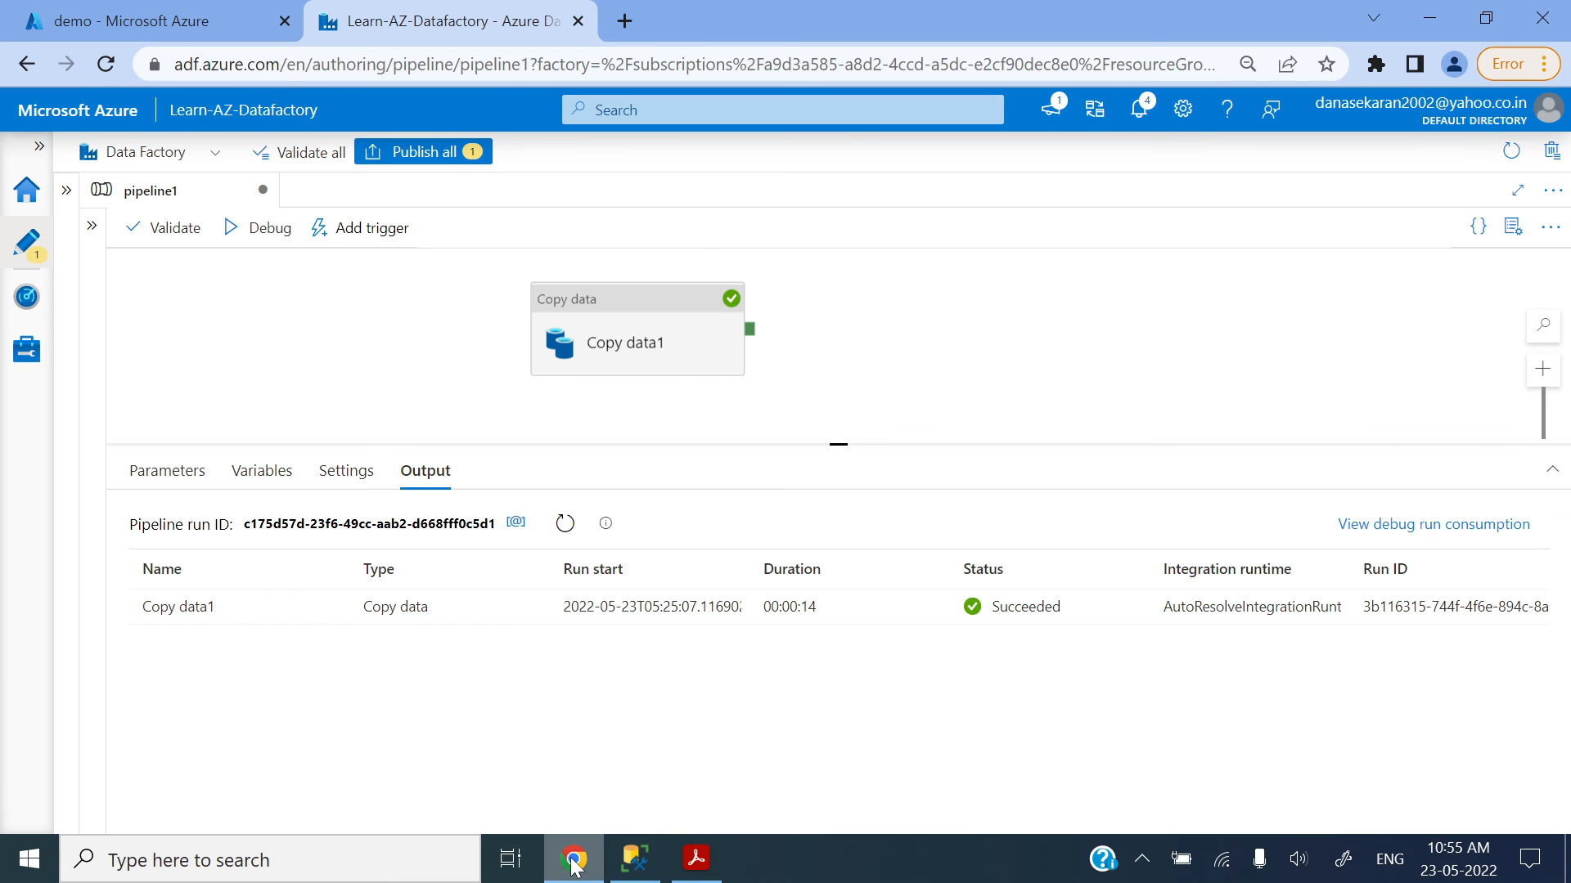
# - Compare Copy data1's source options across the file path types to see which ones offer filtering by last modified, ending on Wildcard file path
pyautogui.click(612, 307)
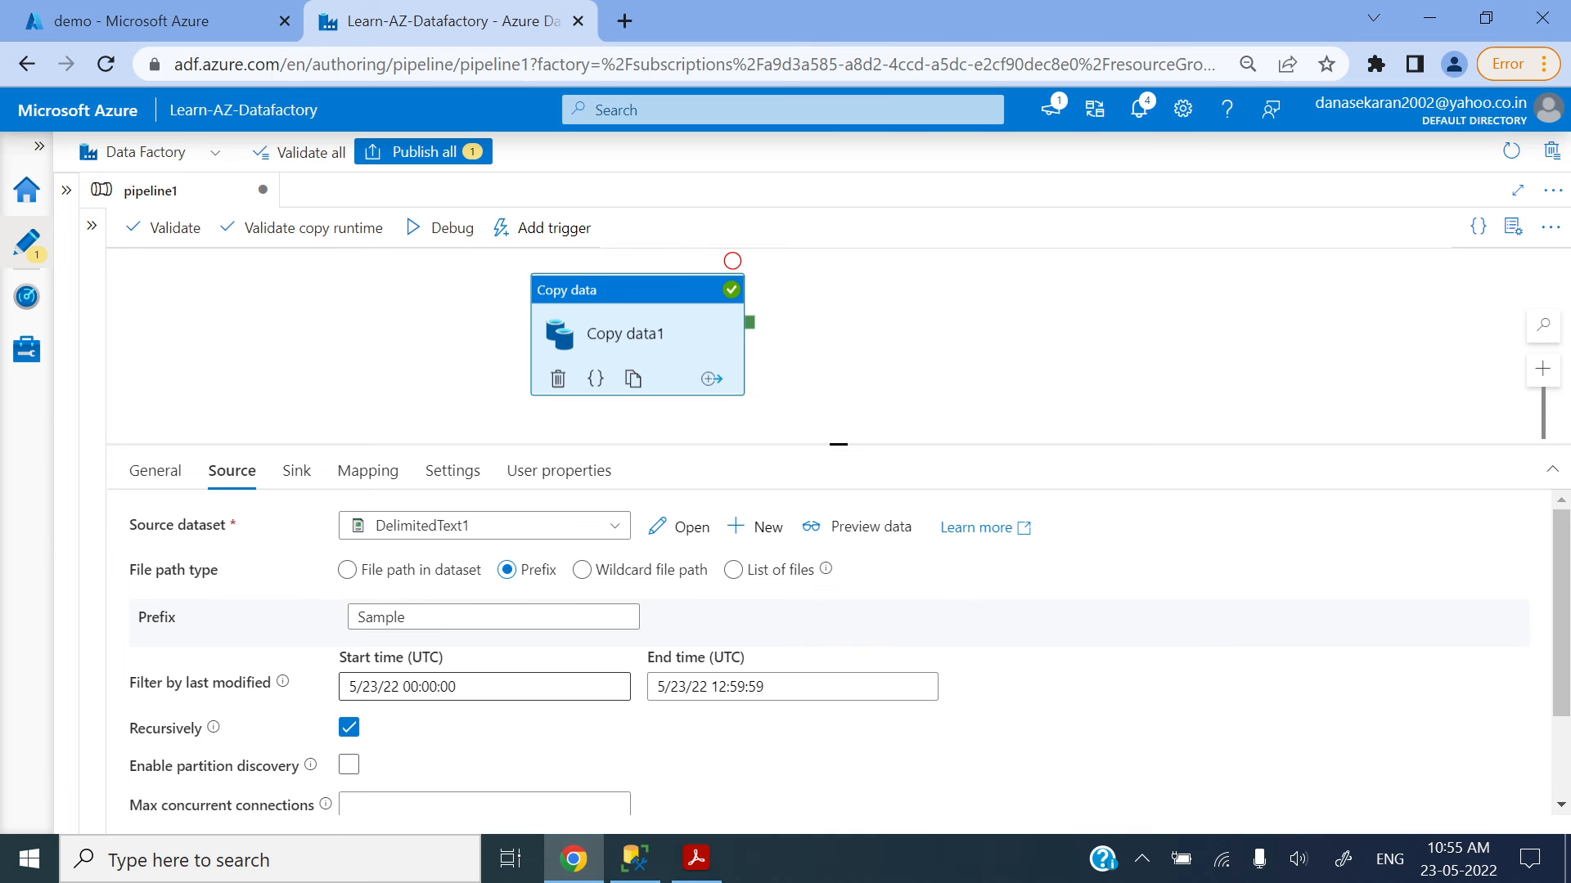
pyautogui.click(644, 580)
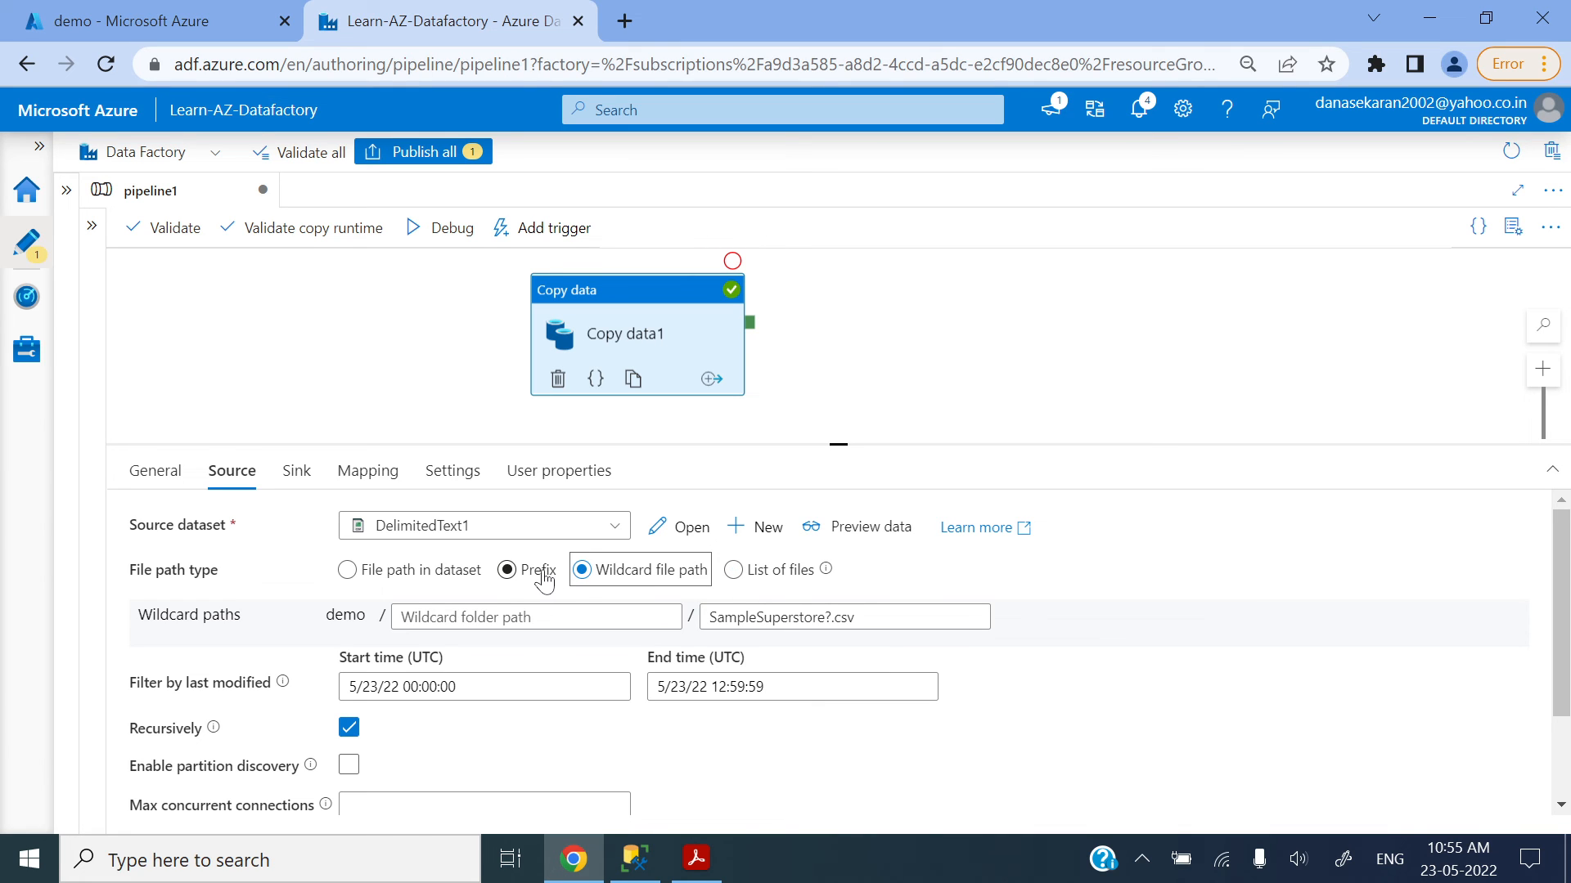
pyautogui.click(421, 579)
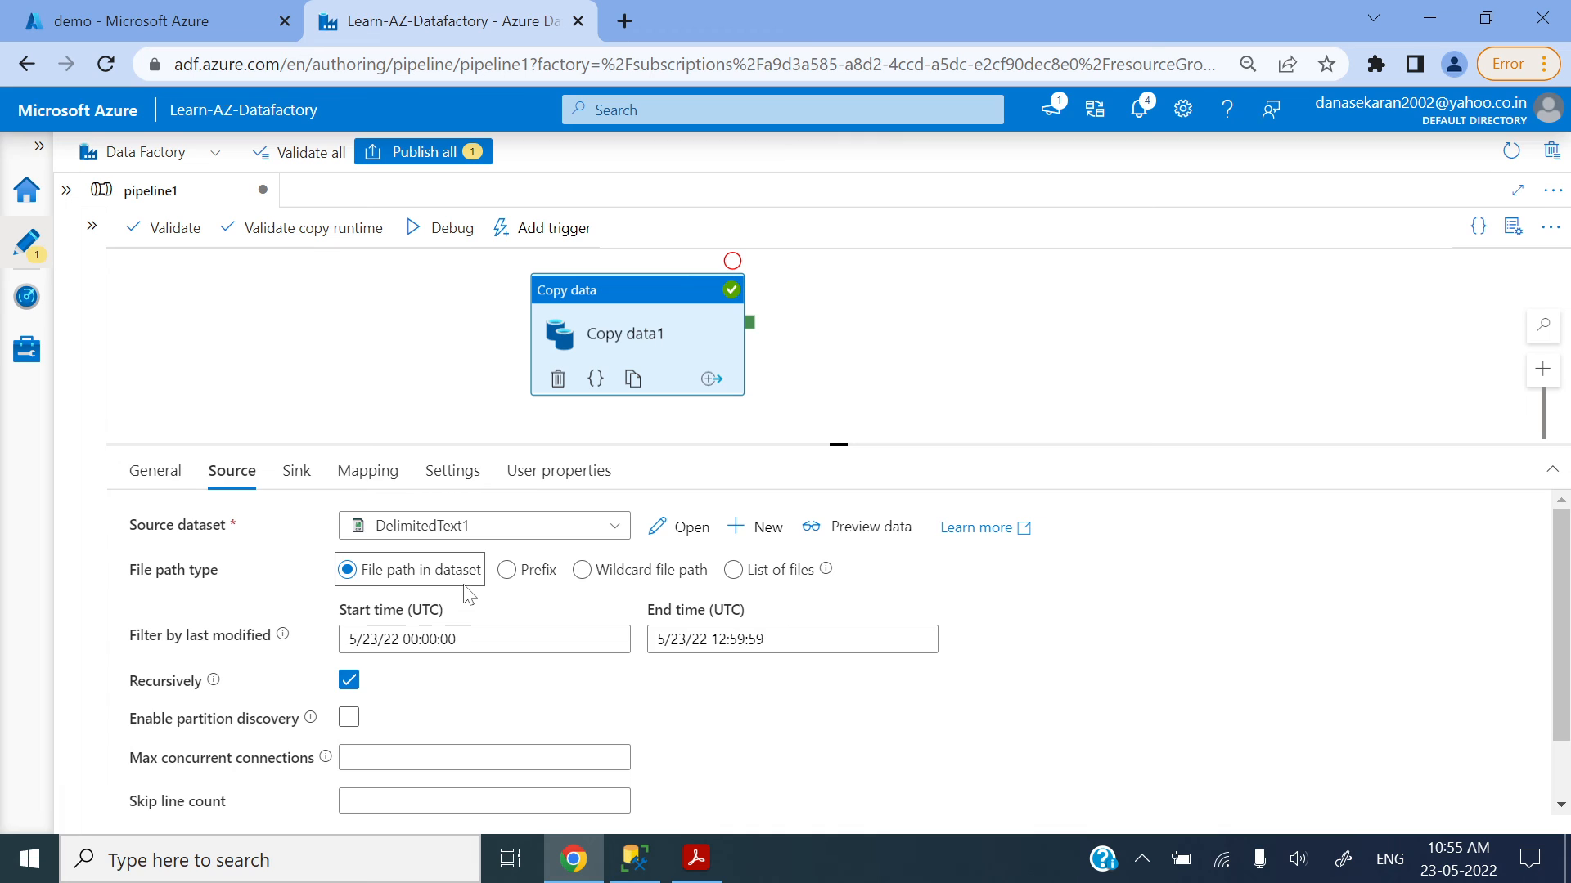
pyautogui.click(785, 583)
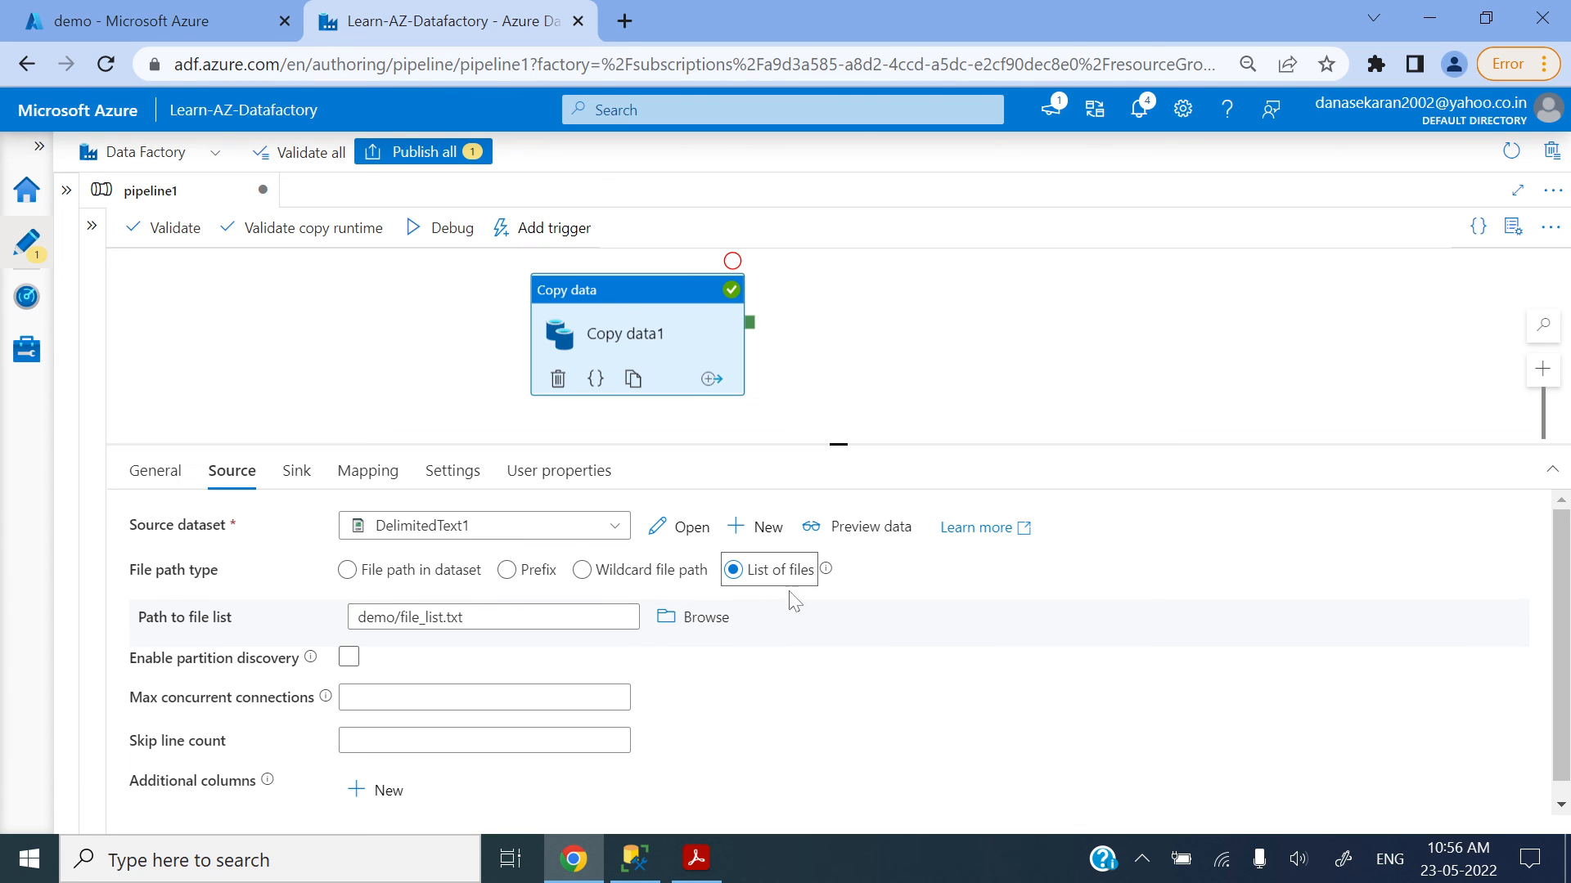
pyautogui.click(424, 573)
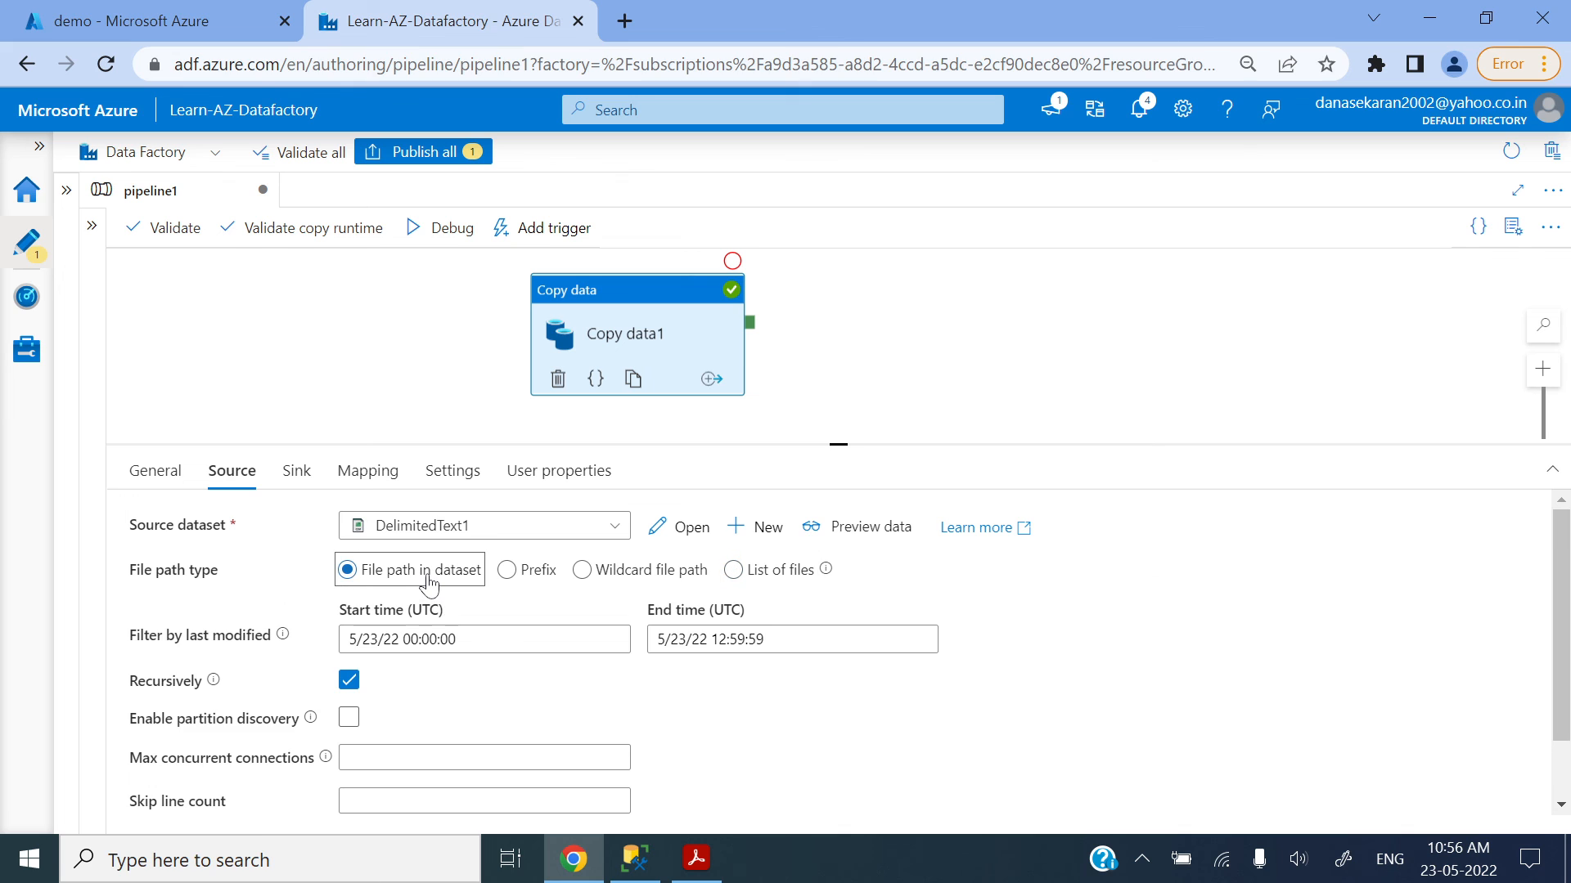
pyautogui.click(542, 577)
pyautogui.click(646, 575)
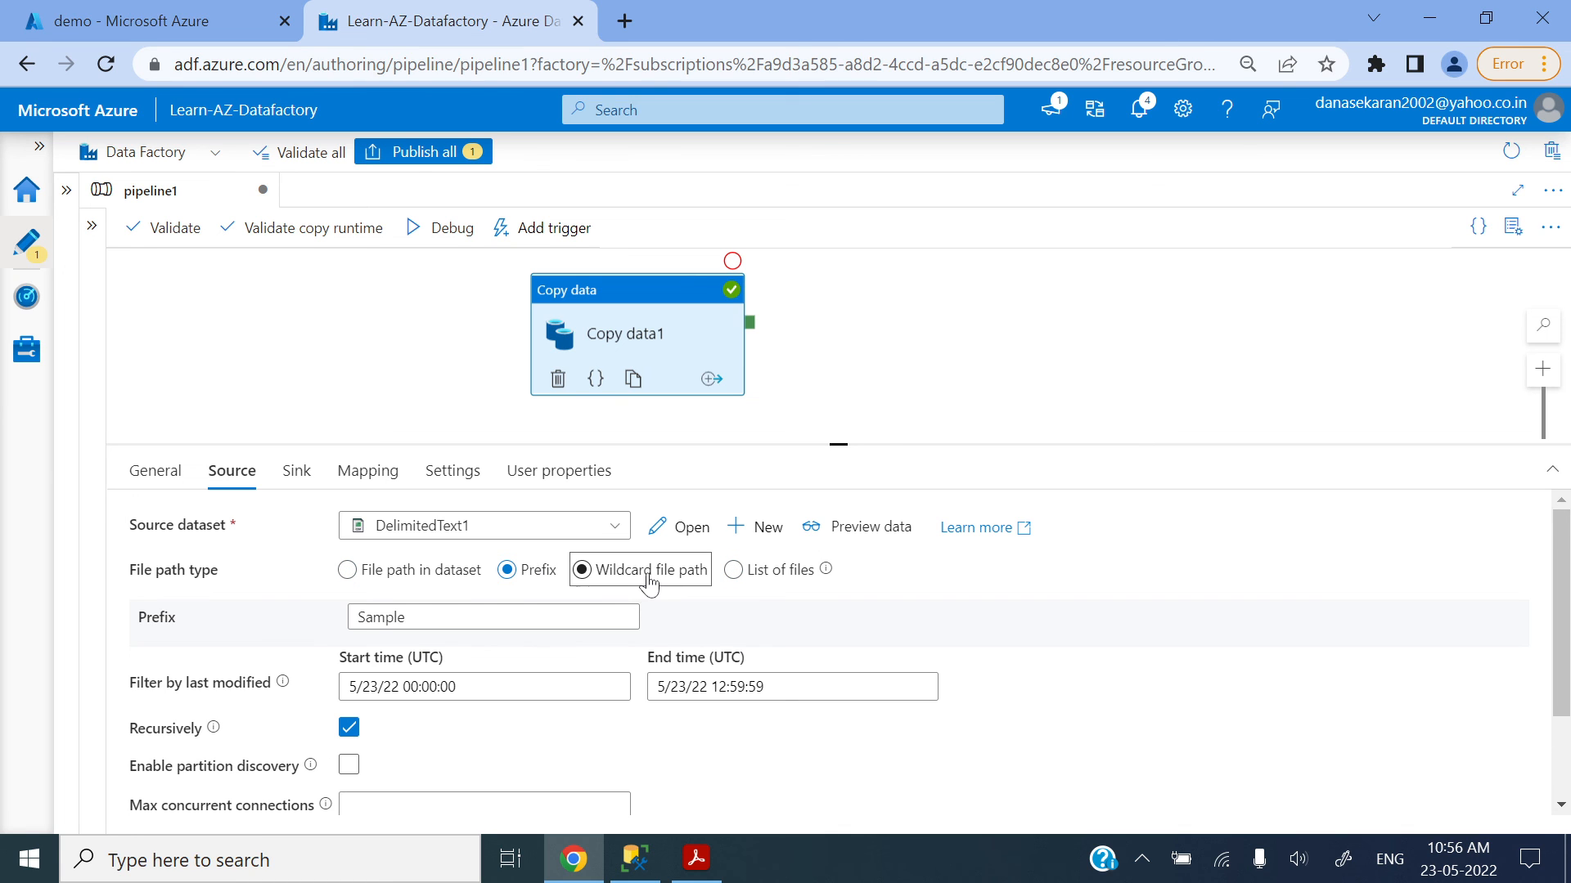